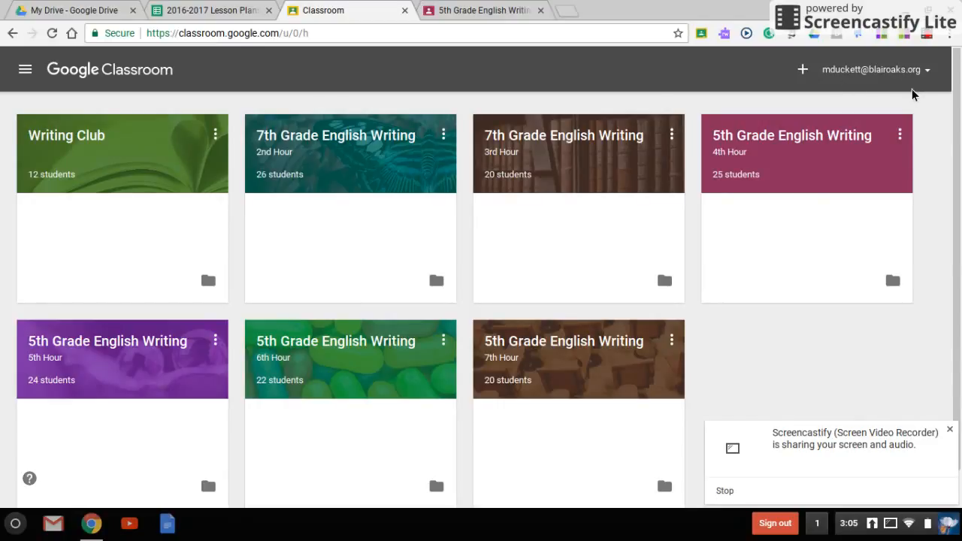
- Start creating a new class and name it 7th Grade English Writing
click(805, 70)
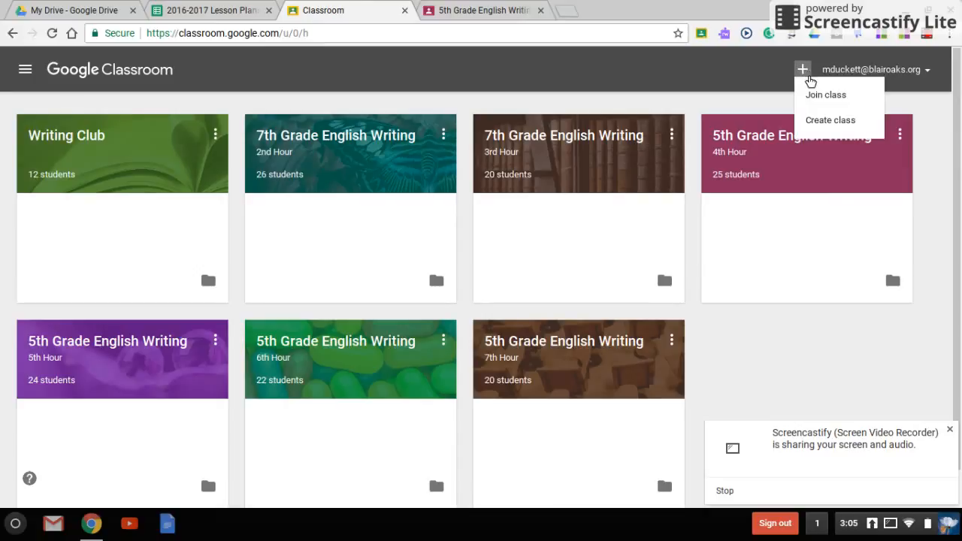
click(850, 128)
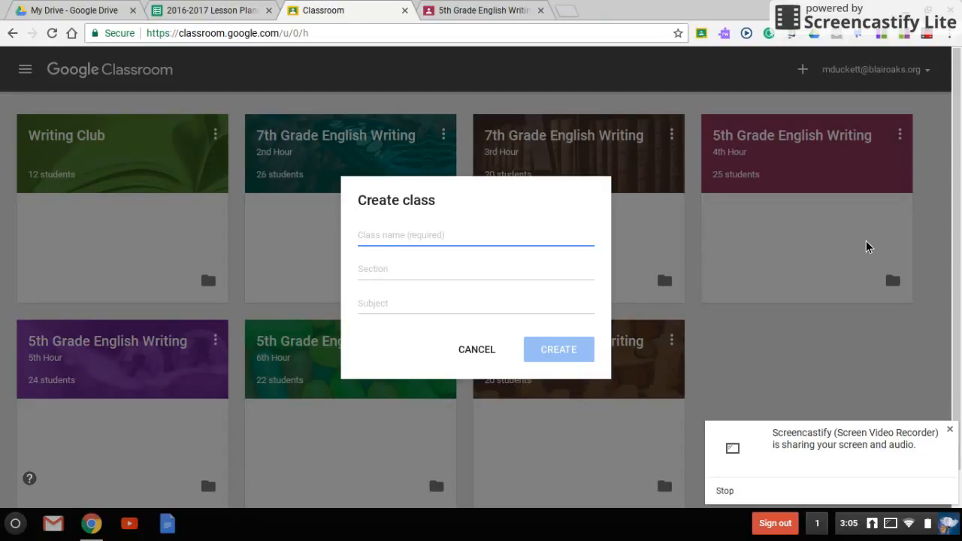
text(7)
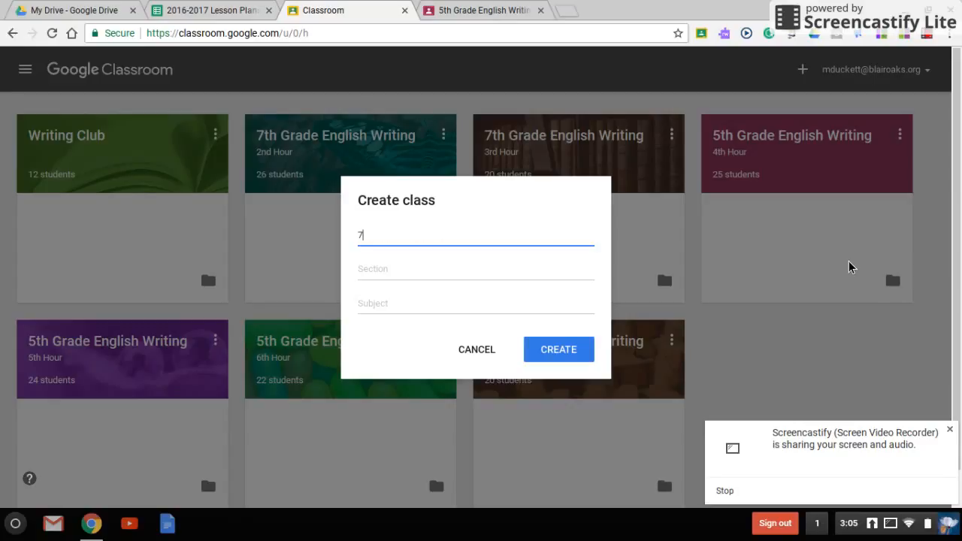
text(th Grade English Writing)
key(Tab)
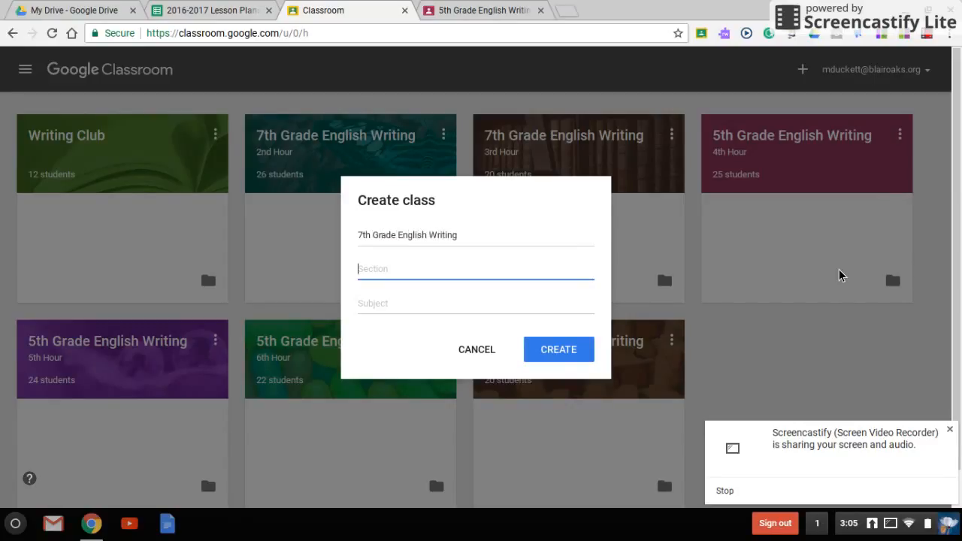
- Set the class section to 4th Hour and the subject to English, then create the class
text(4th Hour)
key(Tab)
text(English)
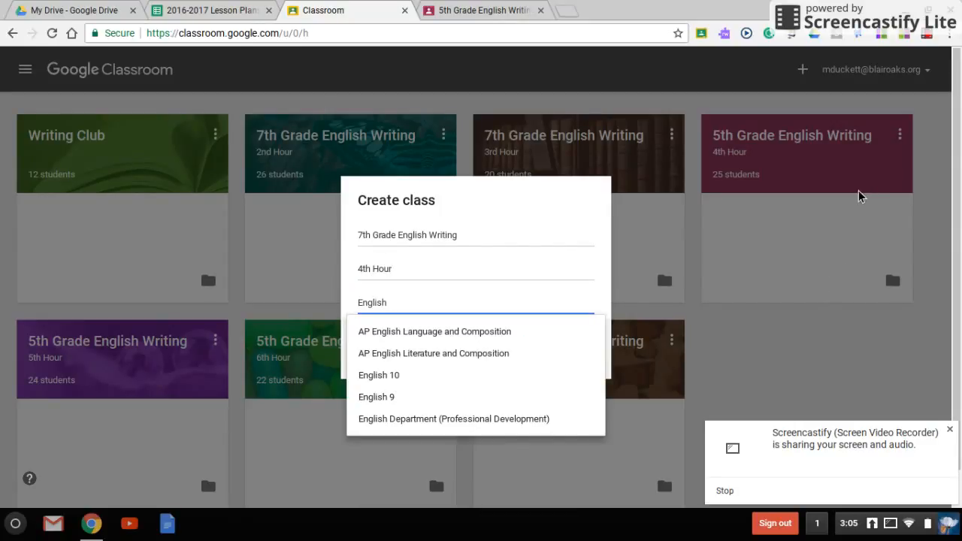
click(606, 285)
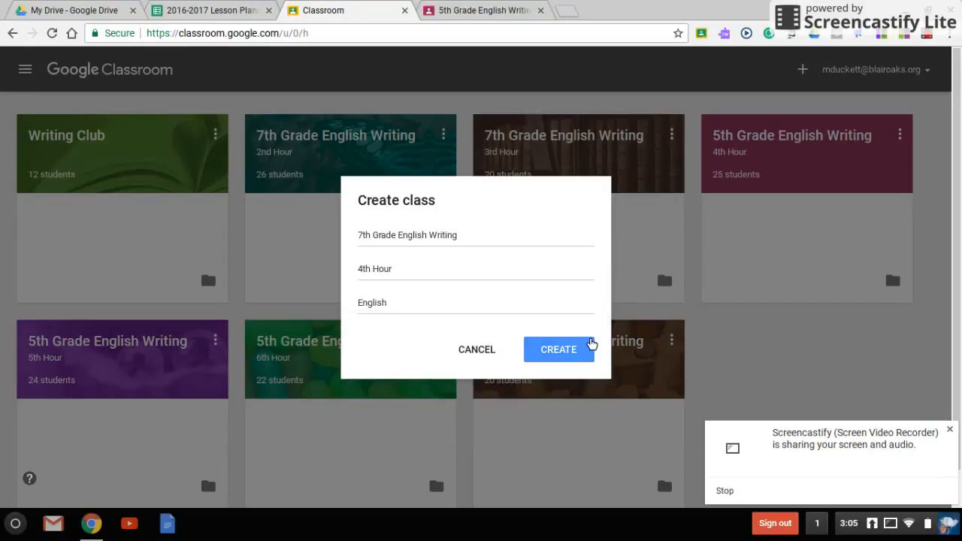
click(580, 362)
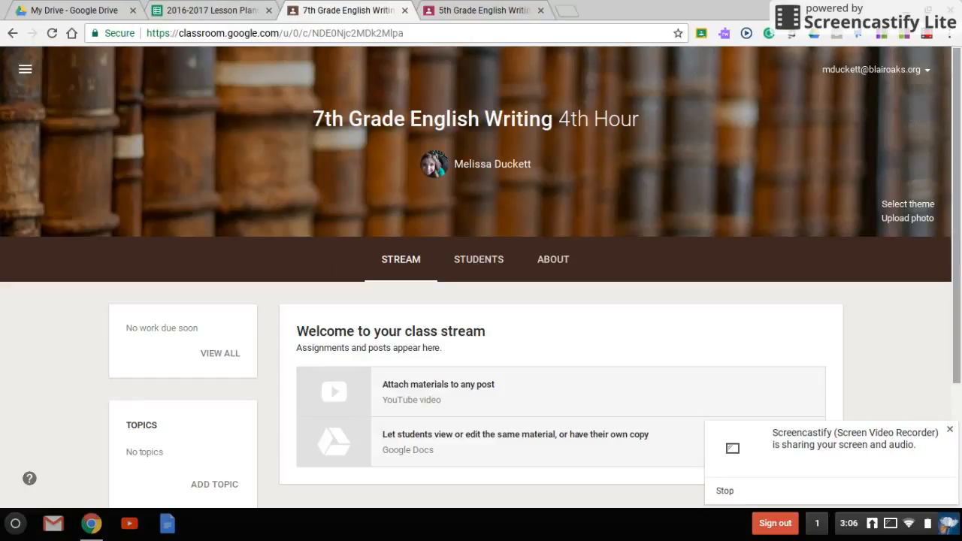
- Change the class theme to the purple snowflake image from the theme gallery
click(909, 204)
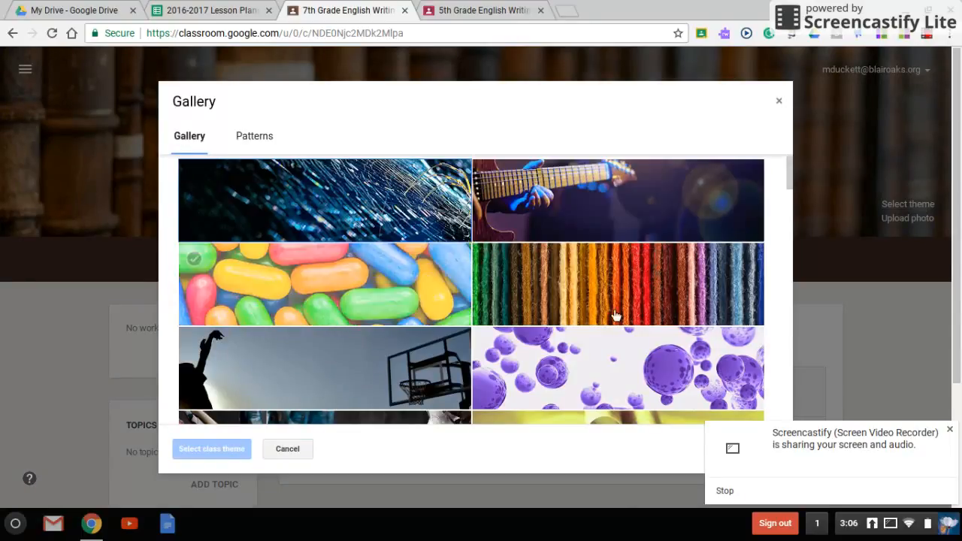
scroll(662, 242, down, 4)
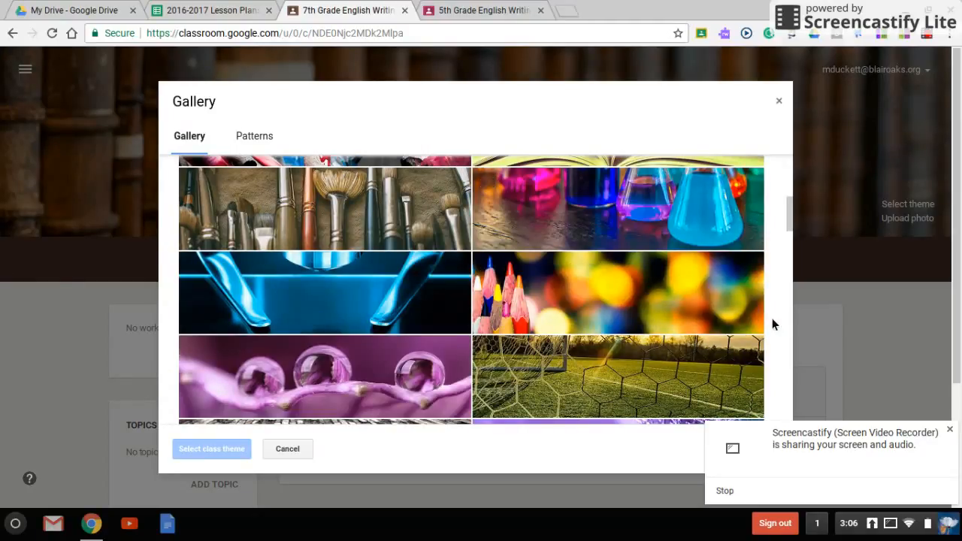
scroll(697, 293, down, 1)
scroll(697, 293, down, 3)
click(556, 225)
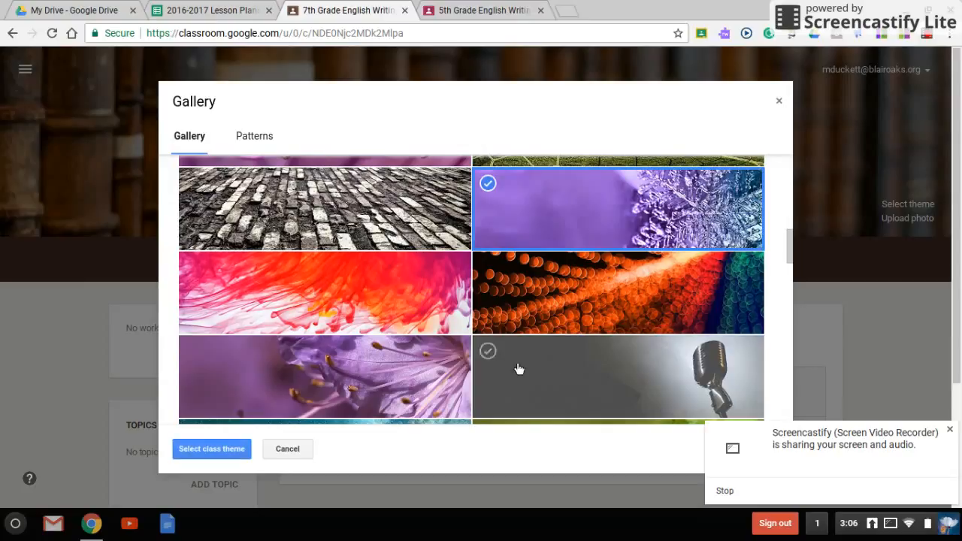
click(212, 451)
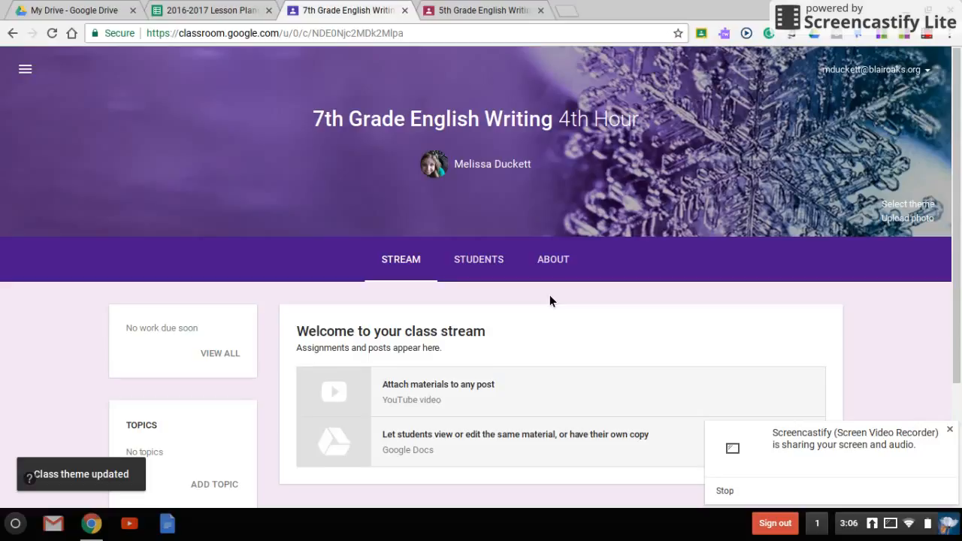
- Switch to the new class's Students page and dismiss the screen-sharing notice
scroll(550, 295, down, 2)
scroll(550, 297, down, 2)
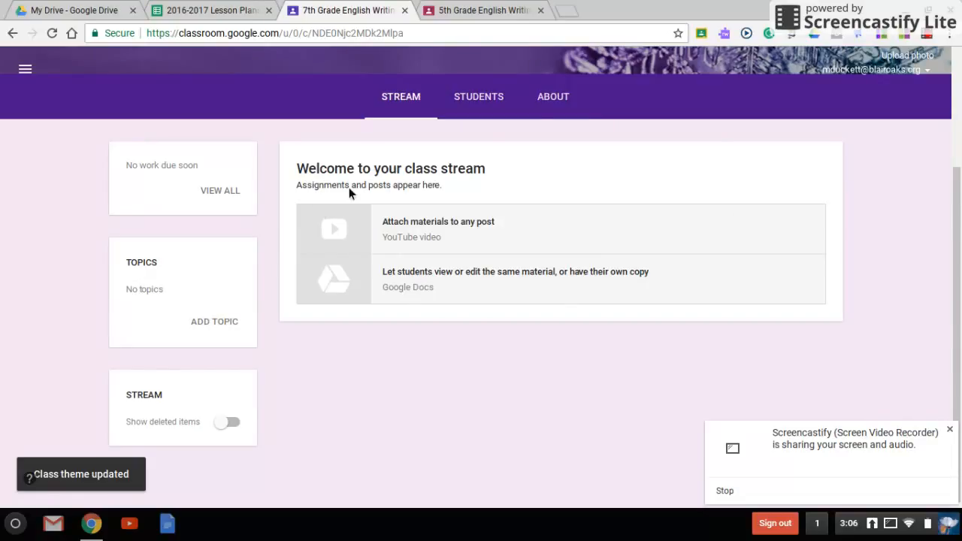
click(478, 97)
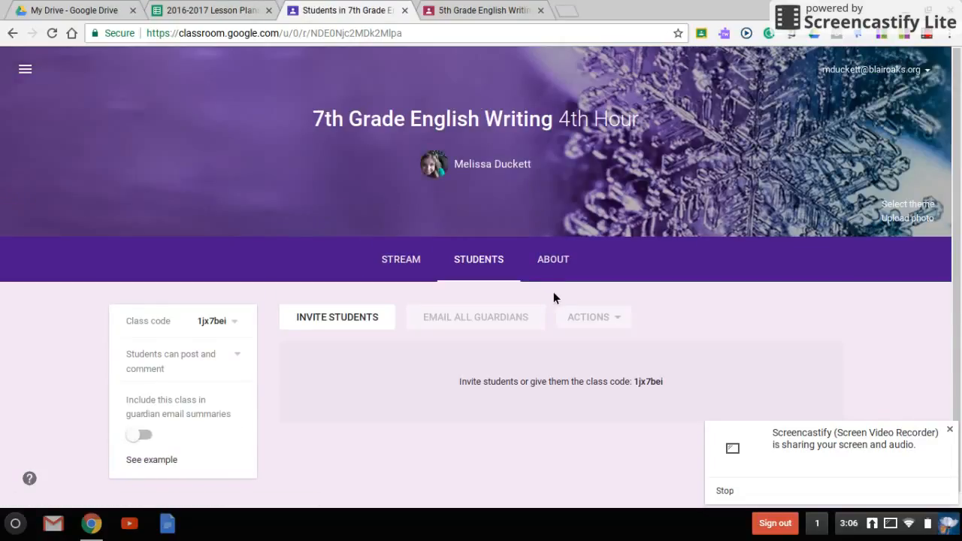
click(950, 430)
scroll(672, 394, down, 1)
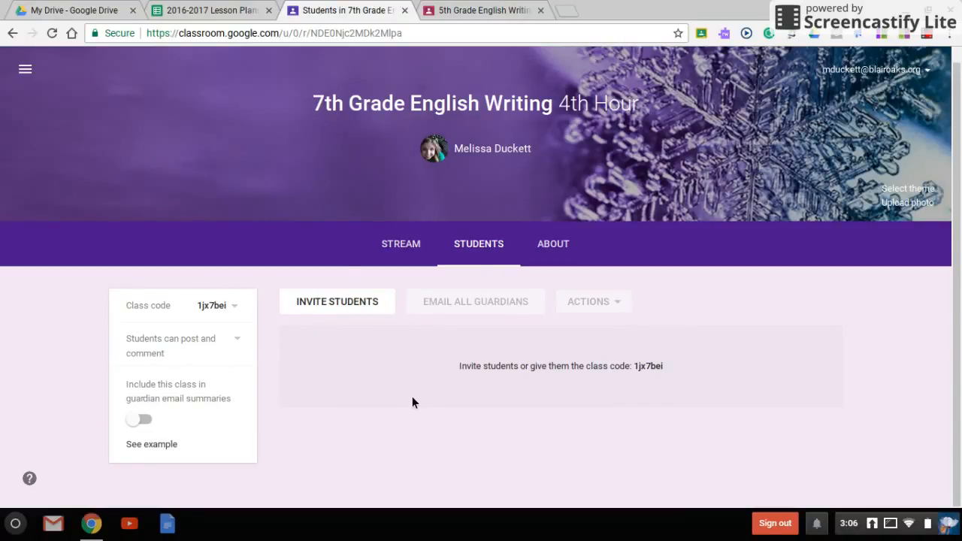
- Invite a student by searching contacts for the student's school e-mail address and selecting the first match
click(383, 308)
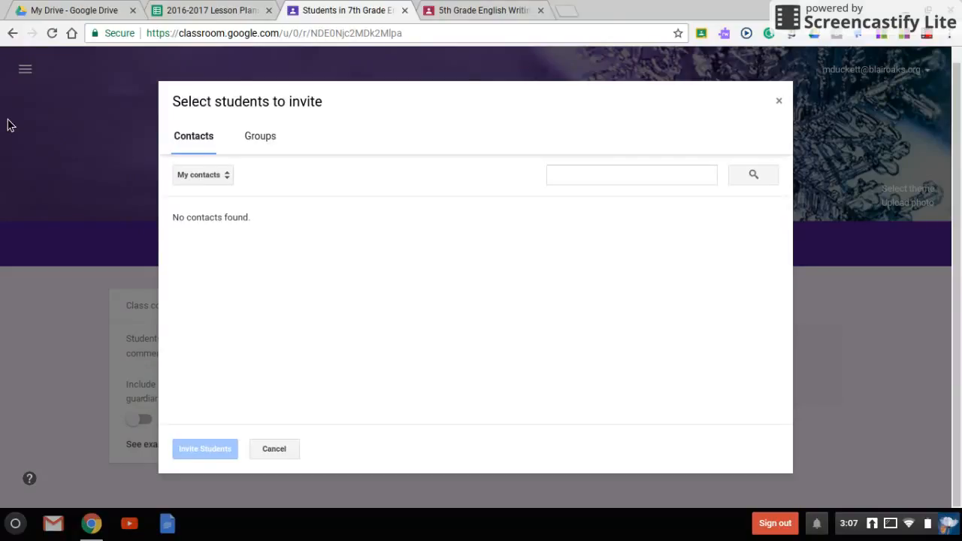
click(627, 178)
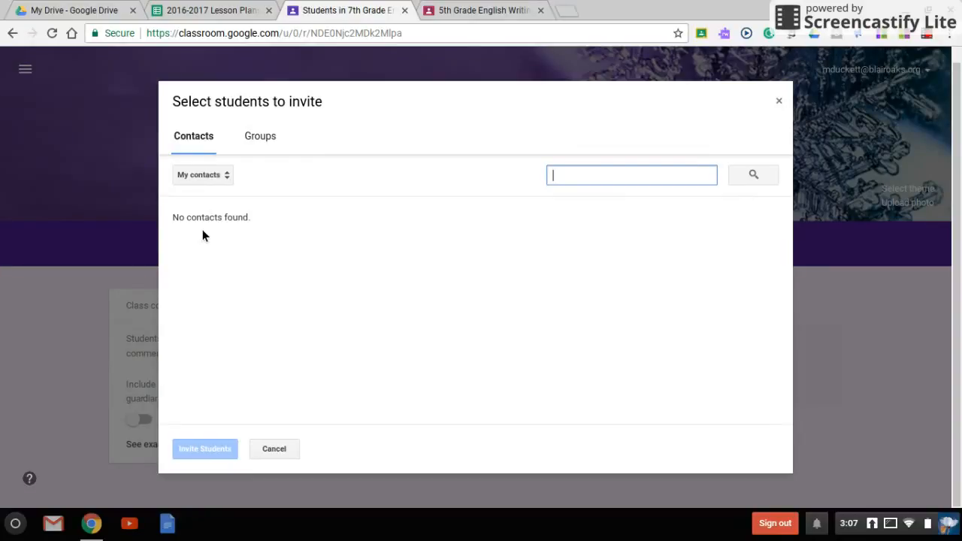
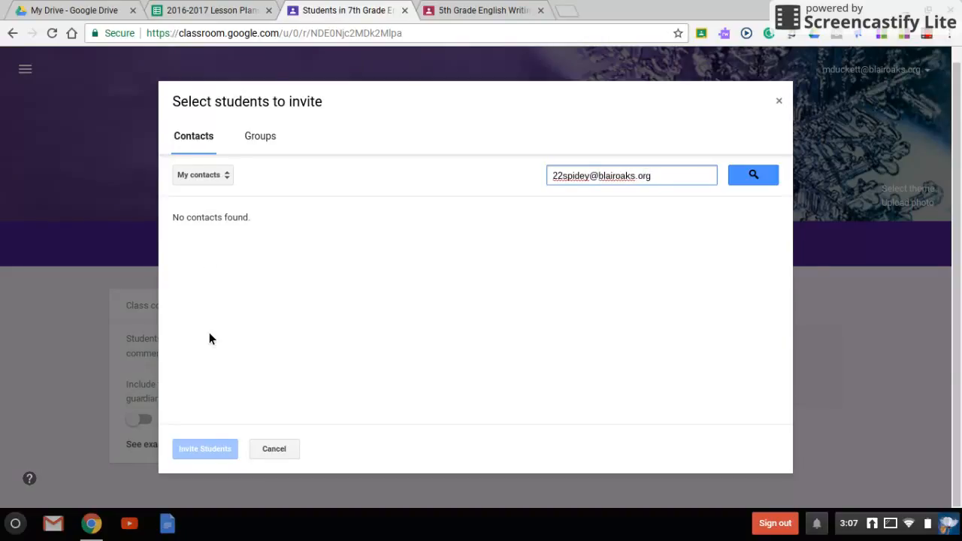
click(775, 183)
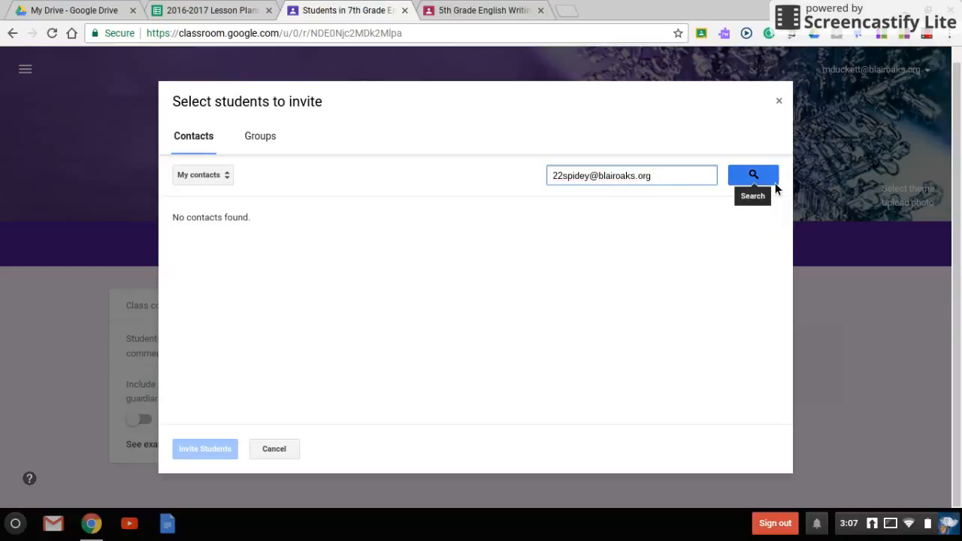
click(178, 244)
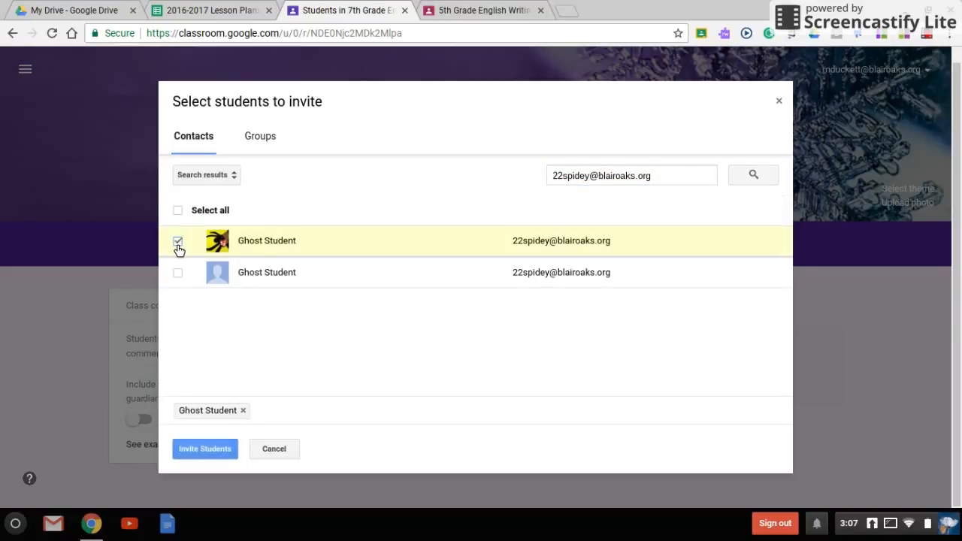
click(201, 452)
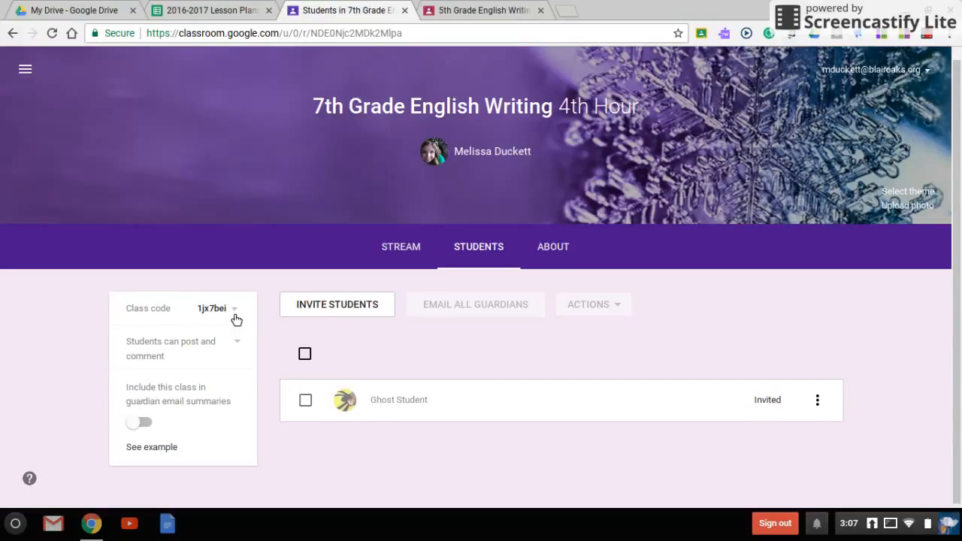
- Examine the class code options and the new class's About page
click(235, 317)
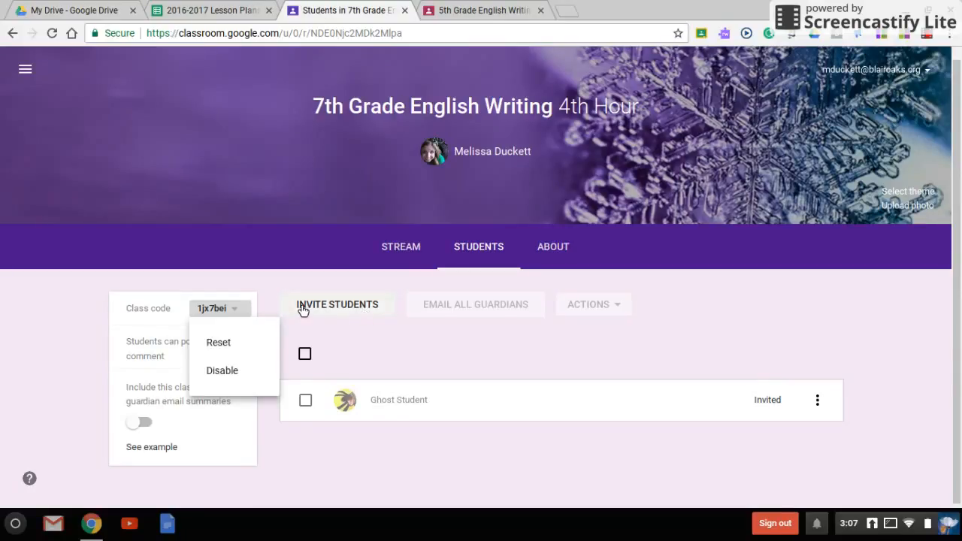
click(272, 302)
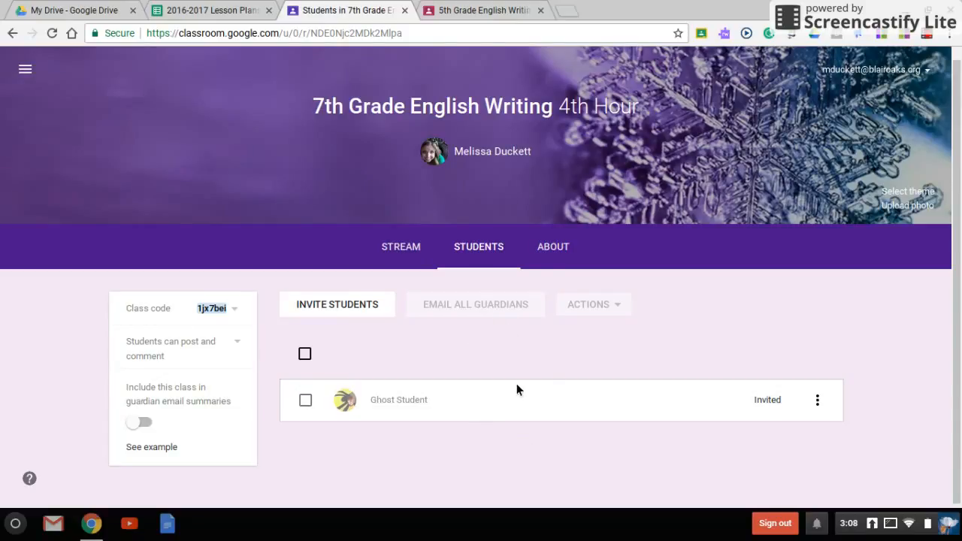
click(563, 250)
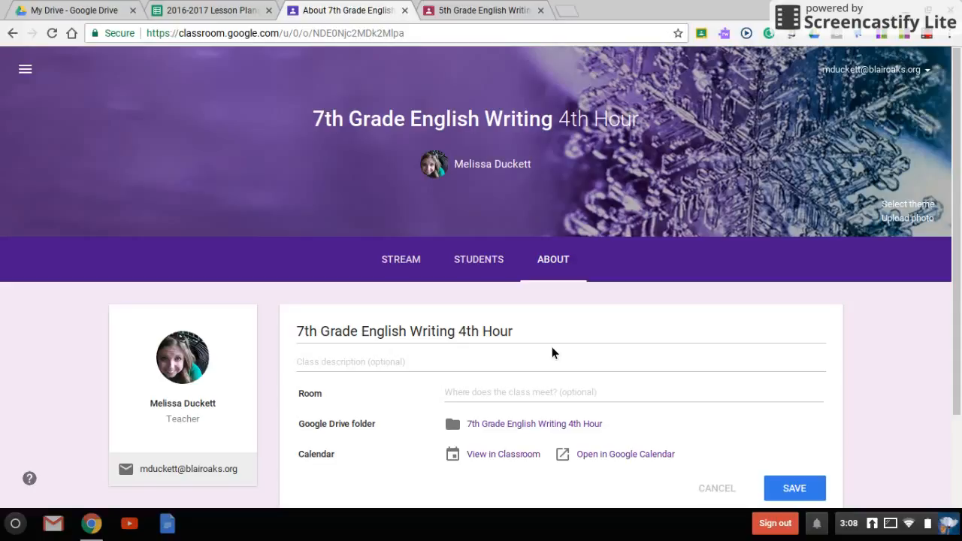
scroll(552, 346, down, 3)
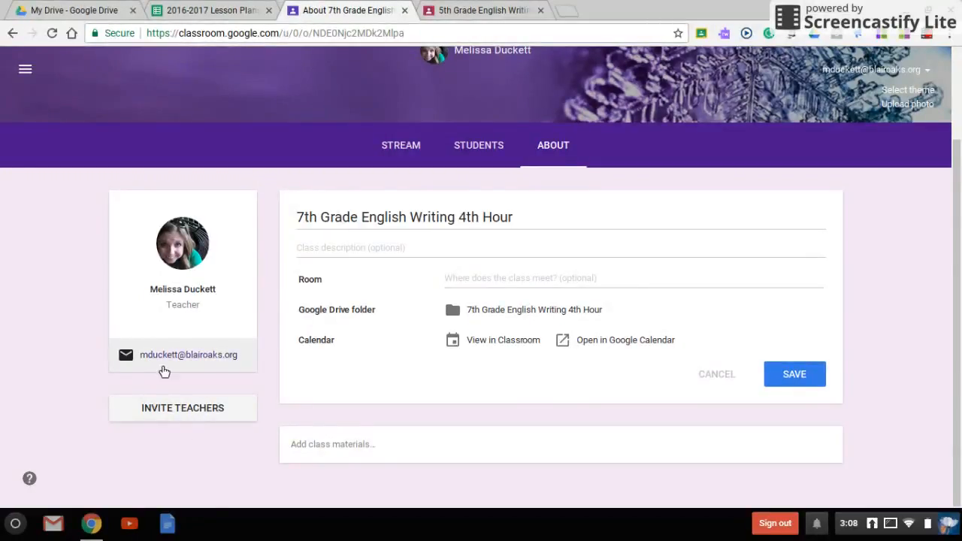
- Browse the About page and class materials of the 5th Grade English Writing 4th Hour class
click(494, 13)
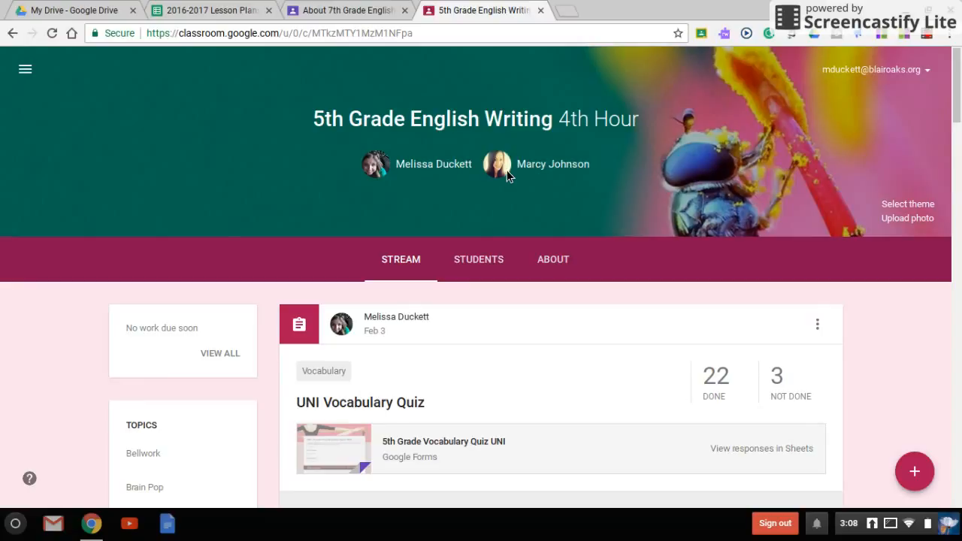
click(560, 266)
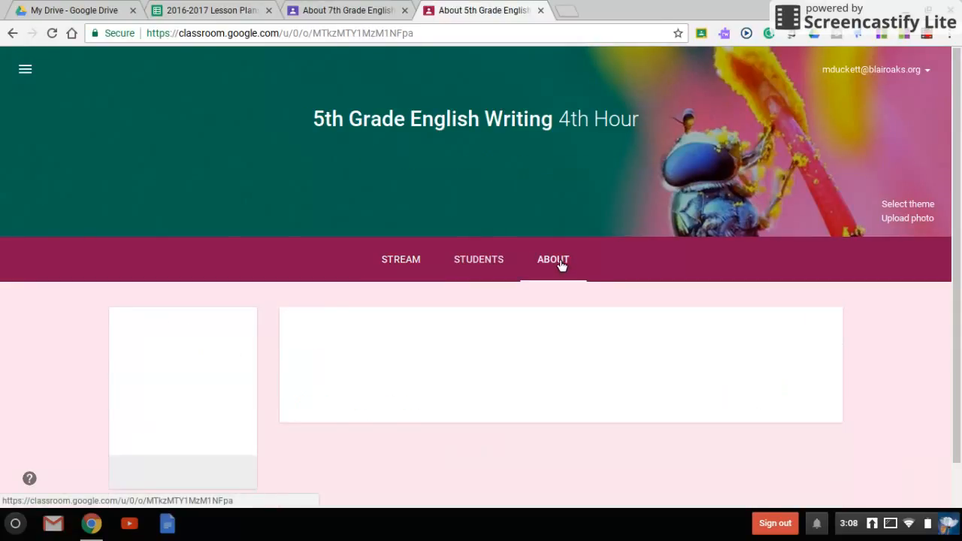
scroll(242, 181, down, 3)
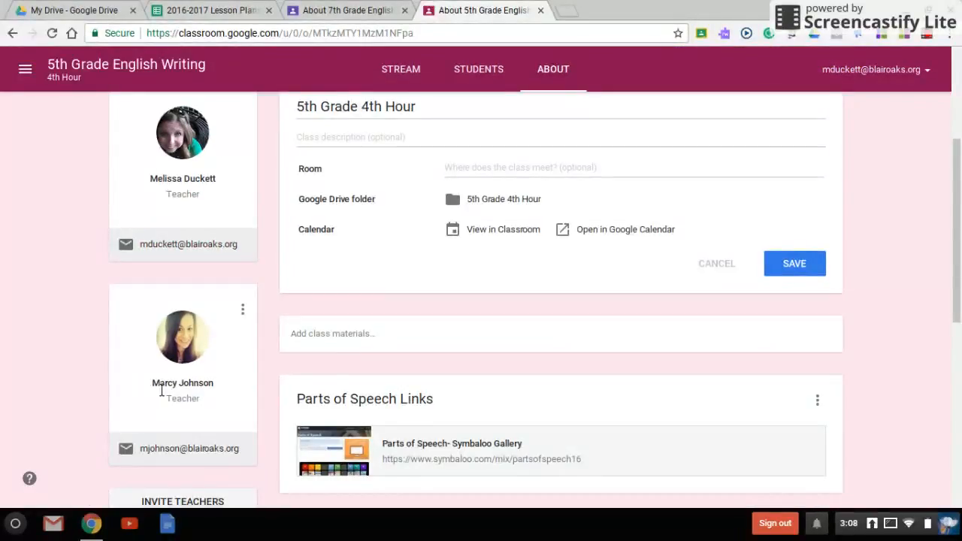
scroll(469, 383, down, 3)
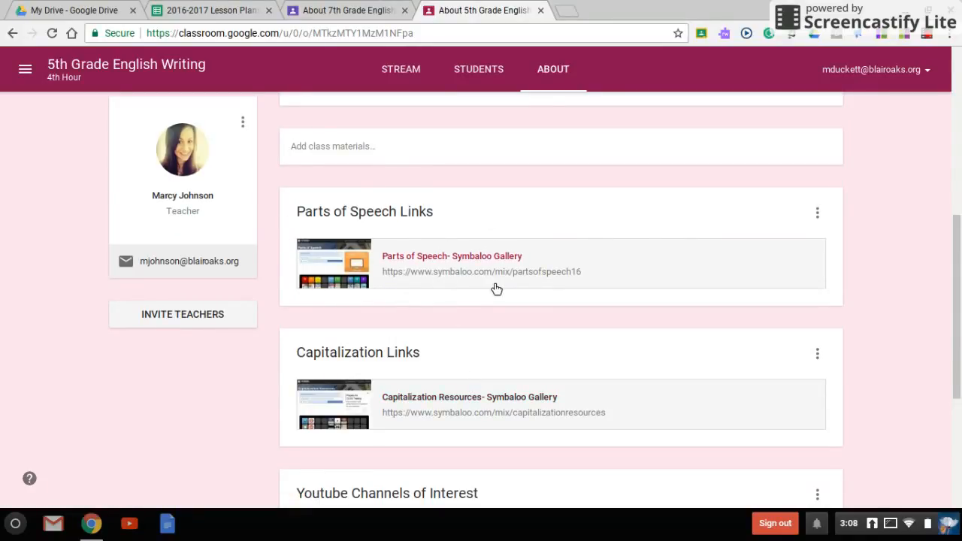
scroll(493, 285, down, 2)
scroll(492, 286, down, 2)
scroll(466, 301, down, 1)
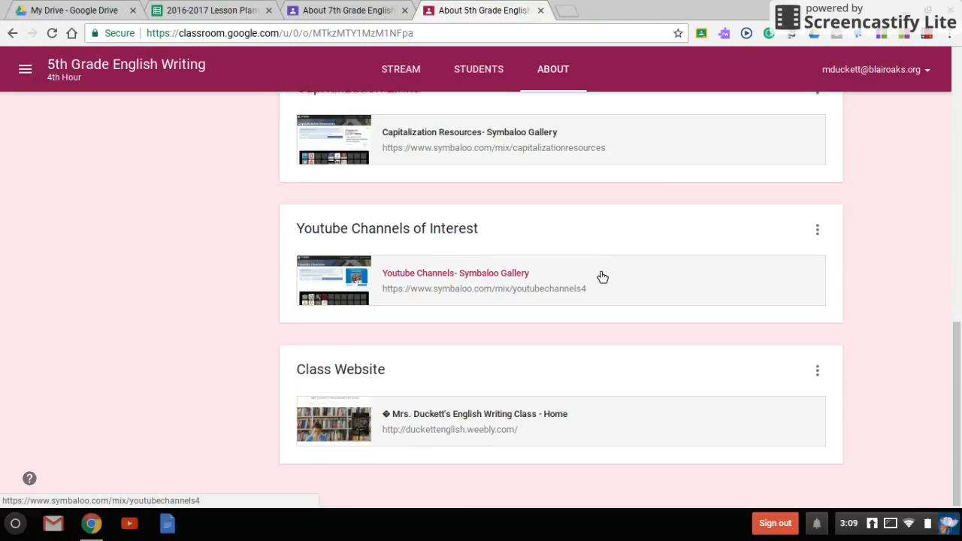
scroll(606, 272, up, 5)
scroll(602, 277, up, 4)
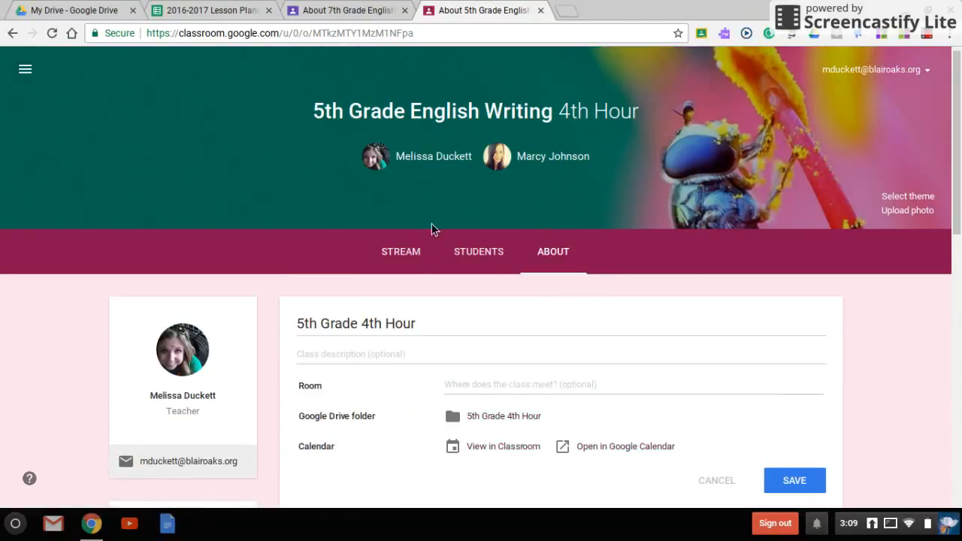
- Open the Bellwork topic from the 5th Grade class stream
click(414, 255)
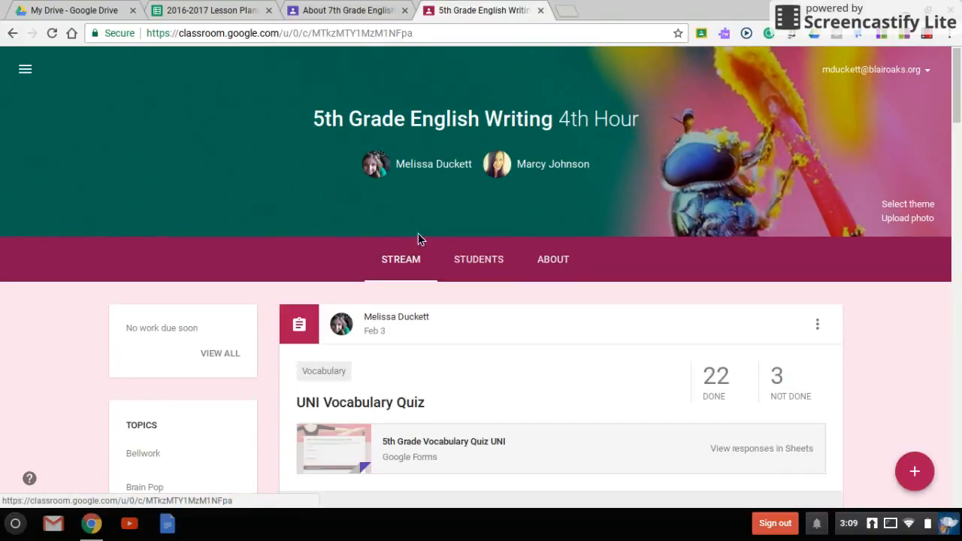
scroll(429, 232, down, 3)
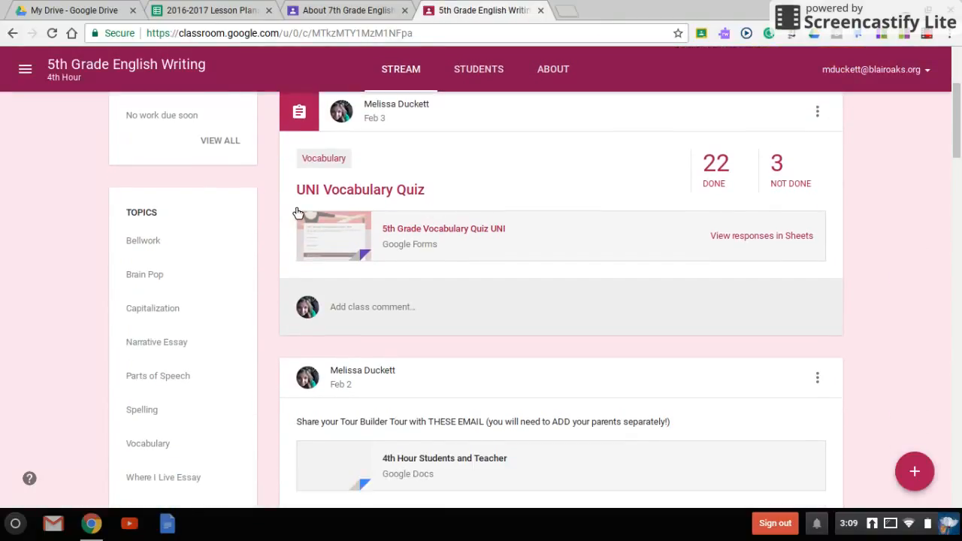
scroll(299, 214, down, 1)
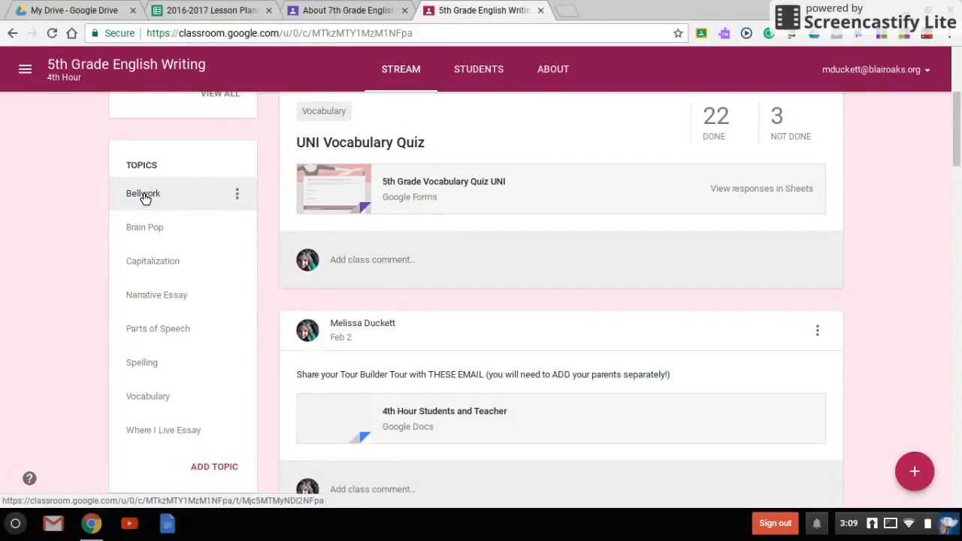
click(144, 196)
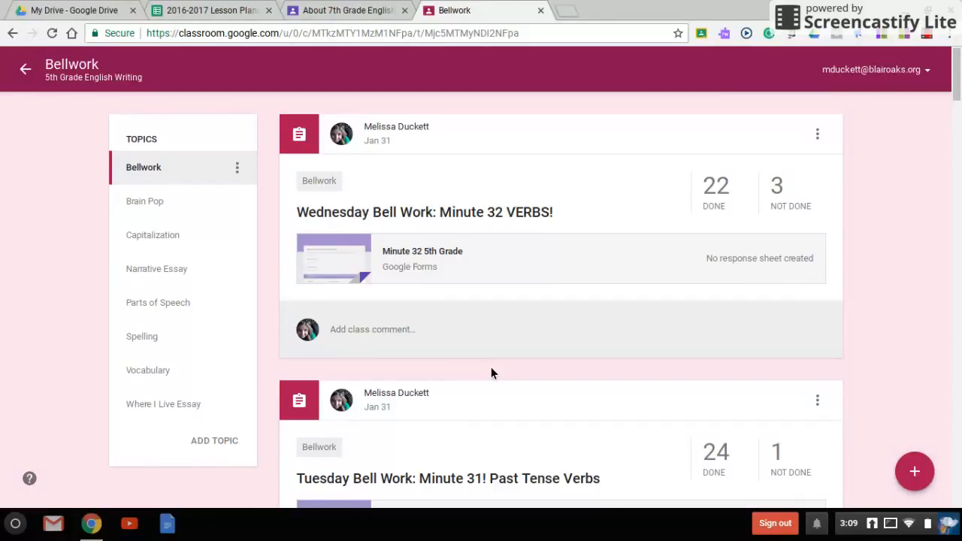
- Open the Capitalization topic, then return to the 5th Grade English Writing class stream and scroll through its posts
click(161, 240)
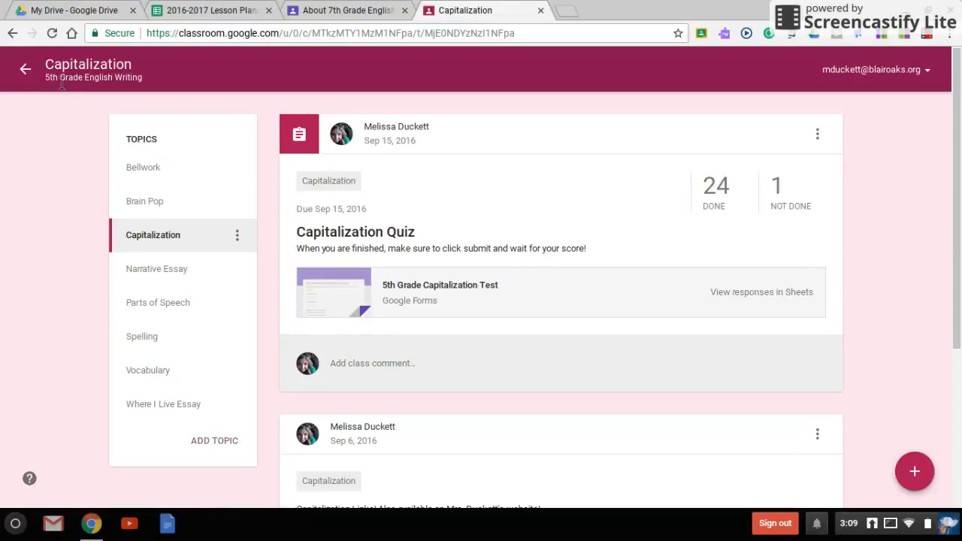
click(25, 70)
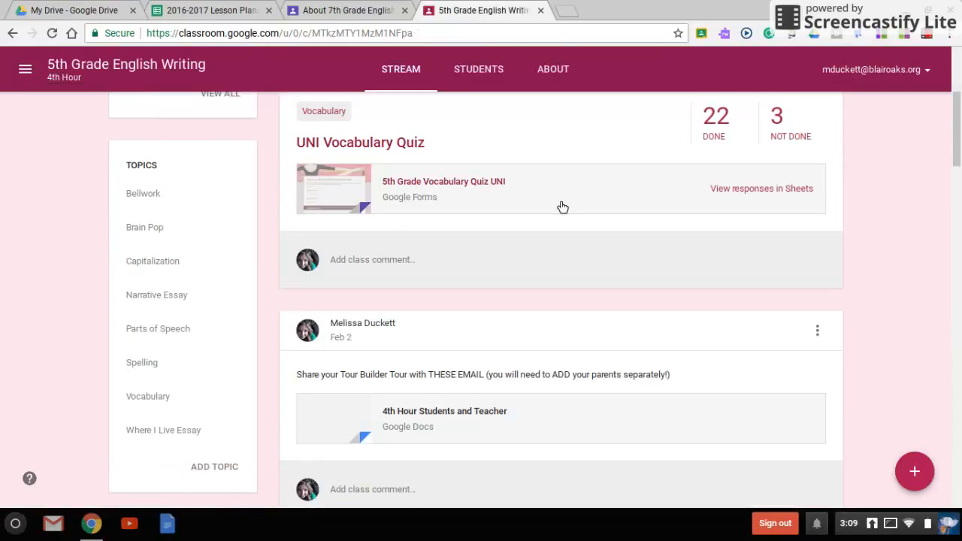
scroll(564, 211, down, 3)
scroll(561, 215, up, 6)
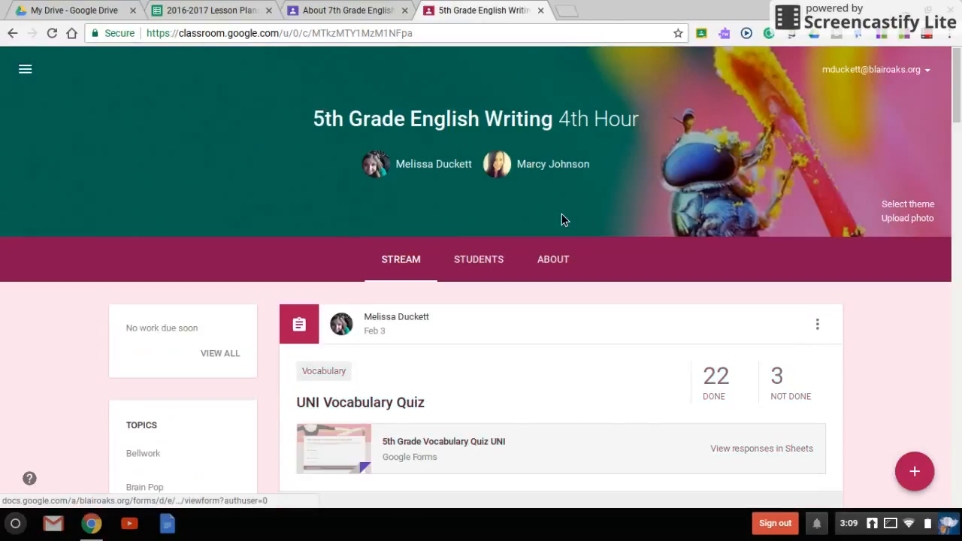
scroll(561, 214, down, 2)
scroll(562, 213, down, 5)
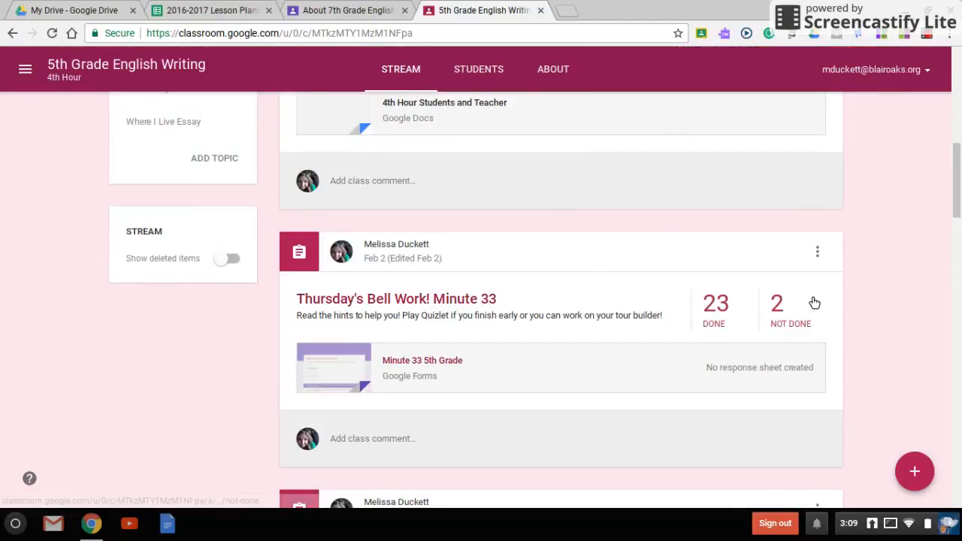
- Examine the options menu of the Thursday's Bell Work post in the class stream
click(820, 252)
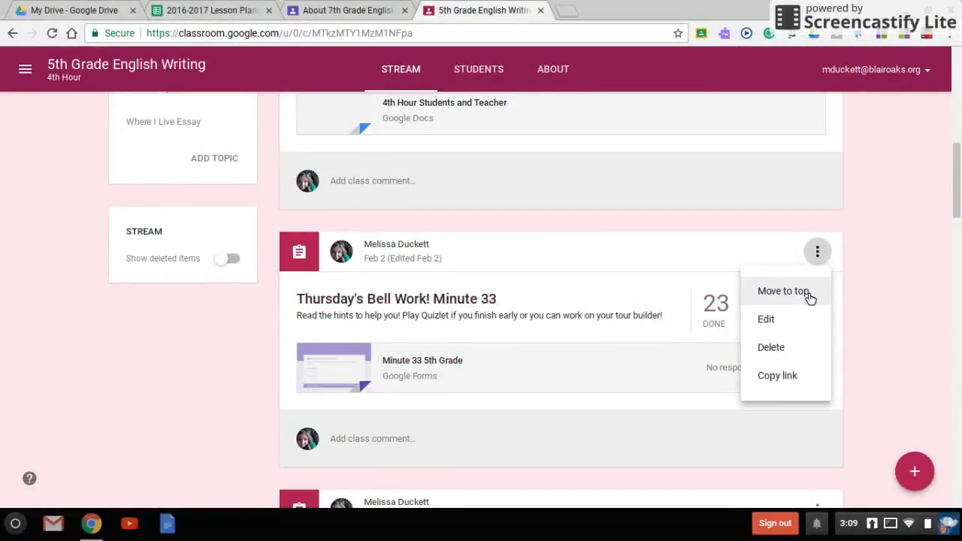
click(877, 274)
scroll(879, 274, up, 3)
scroll(879, 281, up, 5)
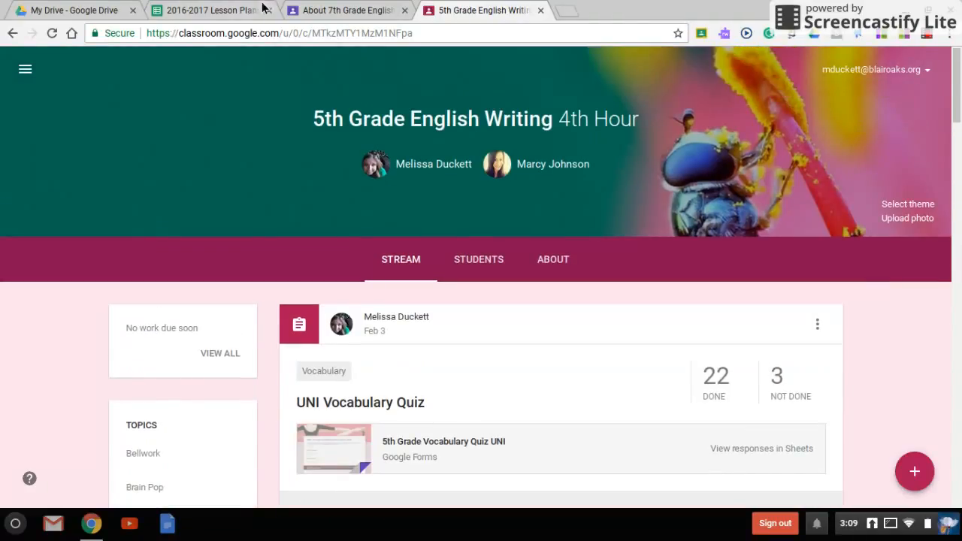
- Switch to the 7th Grade English Writing class stream and start creating a new announcement
click(366, 15)
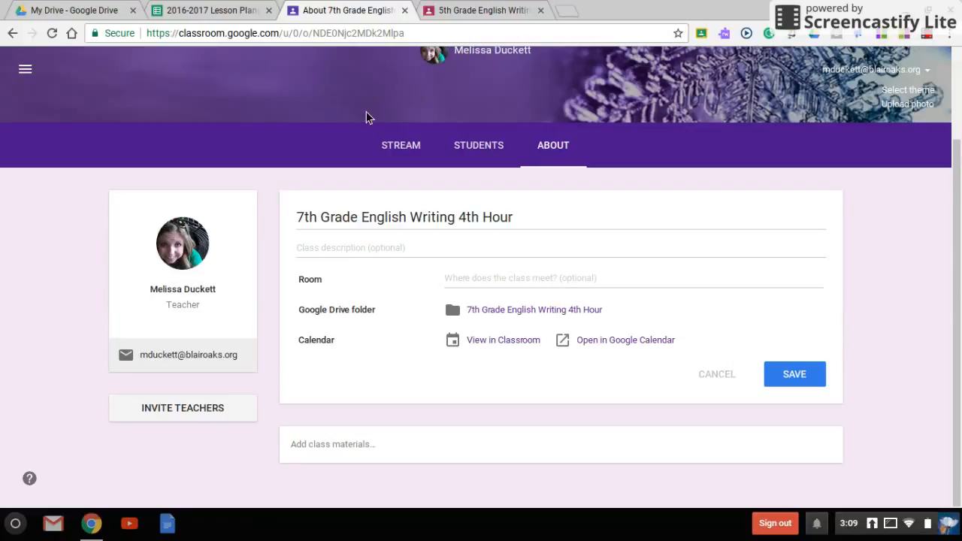
click(418, 144)
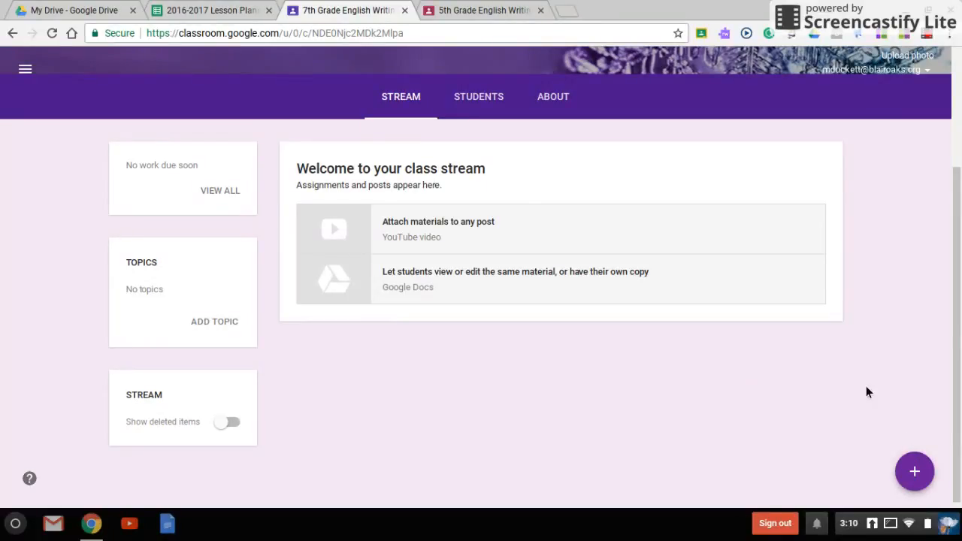
mouse_move(931, 481)
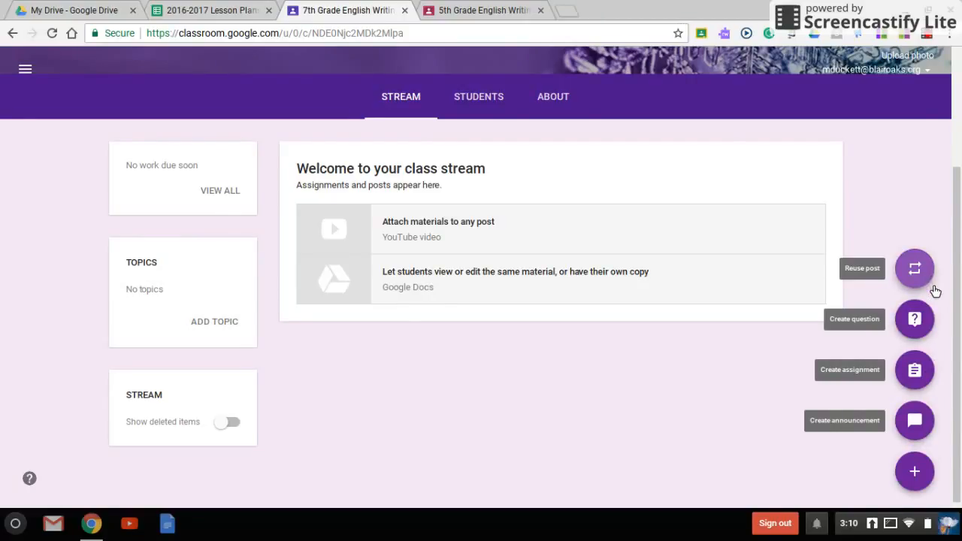
click(932, 429)
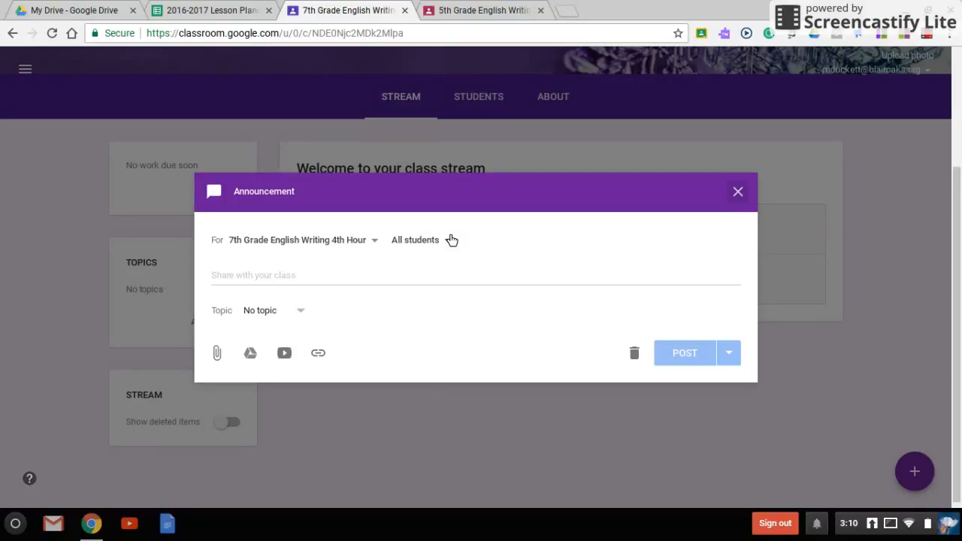
- Write the announcement text 'Welcome to Google Classroom! Please bookmark this page now!' for all students
click(349, 240)
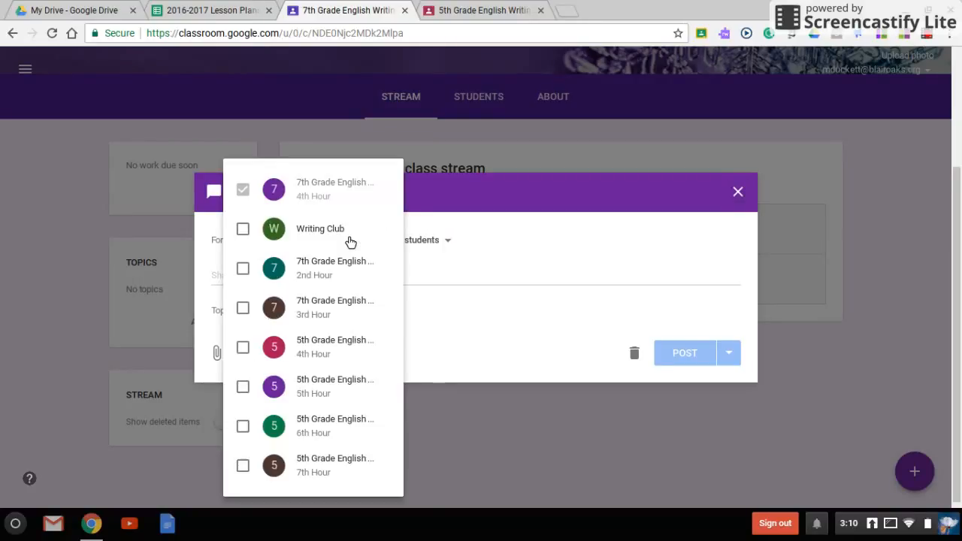
click(434, 215)
click(399, 286)
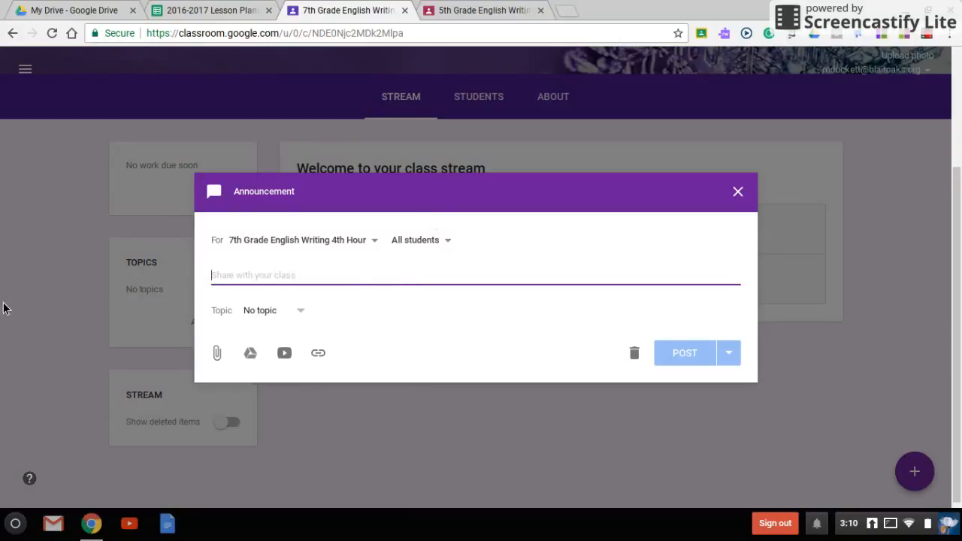
text(Welcome to Google Classroom)
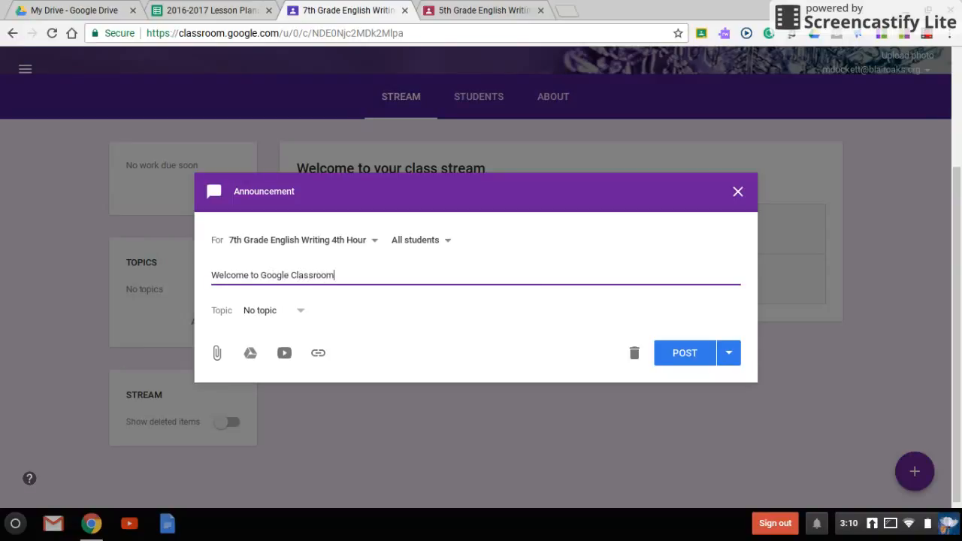
text(!  P)
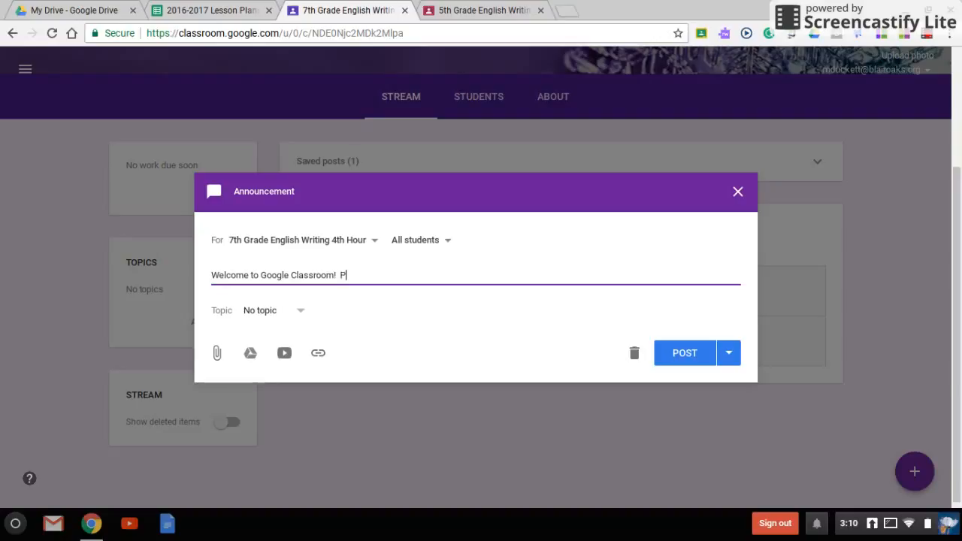
text(lease bookmark this page now!)
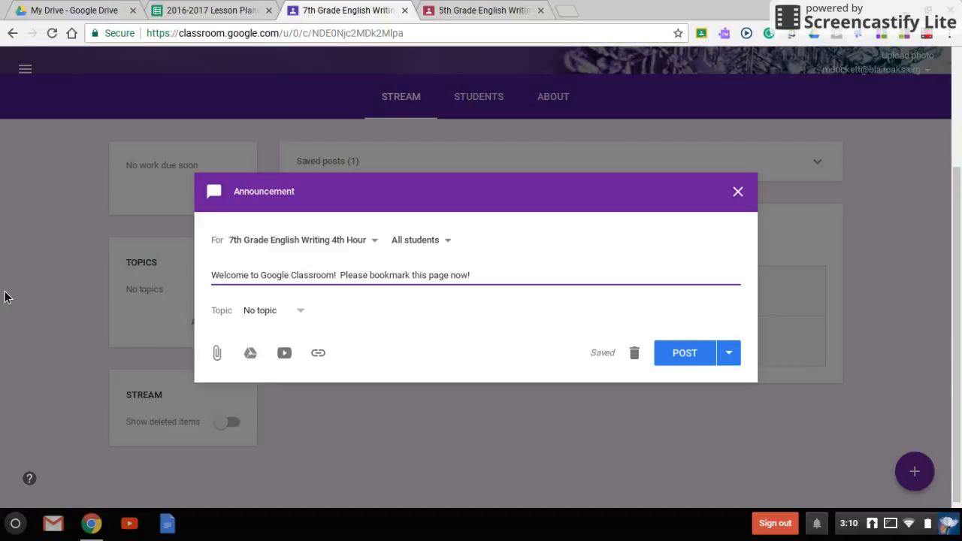
- Create a new topic named Announcements for the announcement and post it to the class stream
click(275, 324)
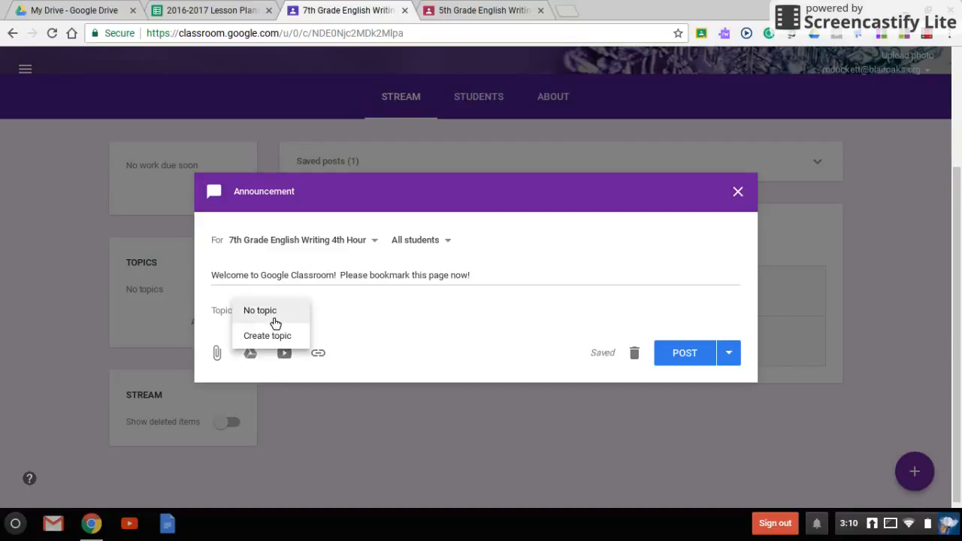
click(275, 323)
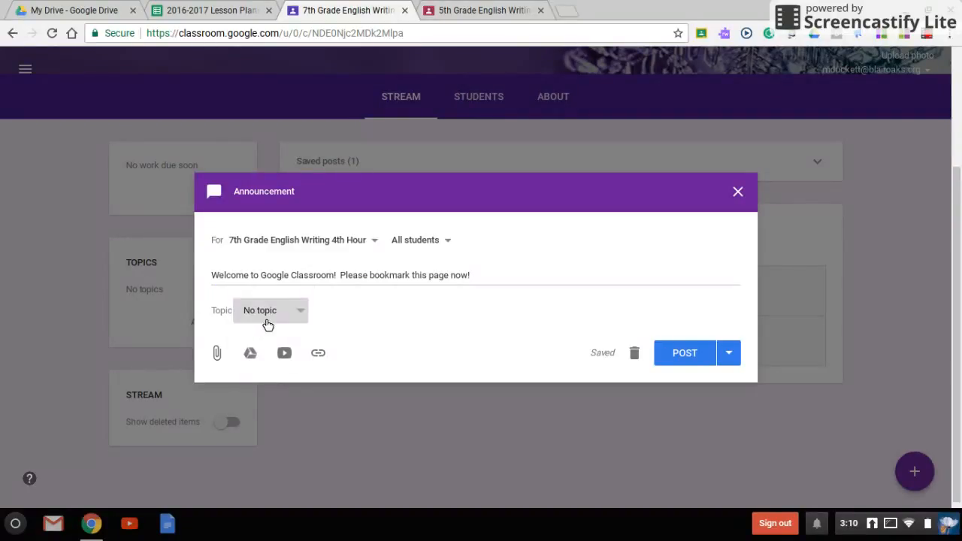
click(268, 325)
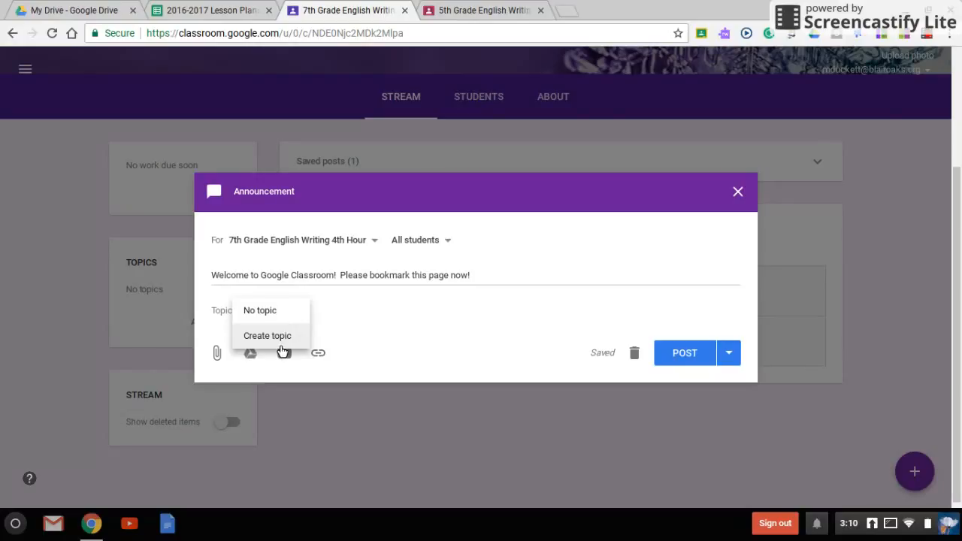
click(294, 311)
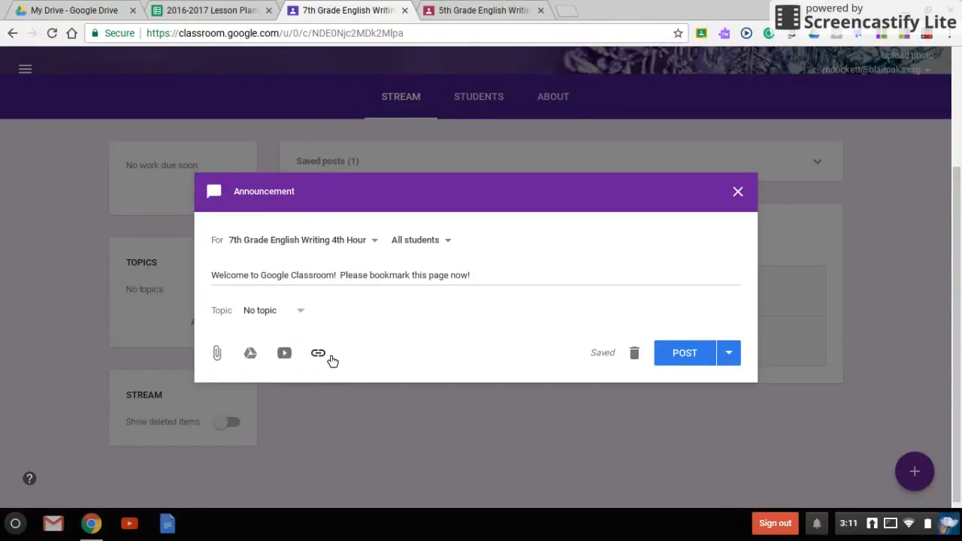
click(302, 313)
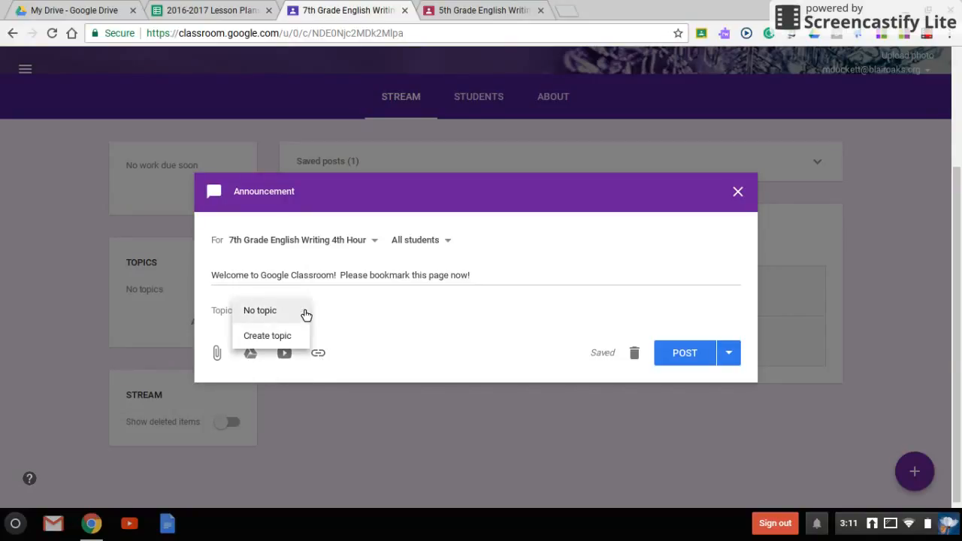
click(286, 338)
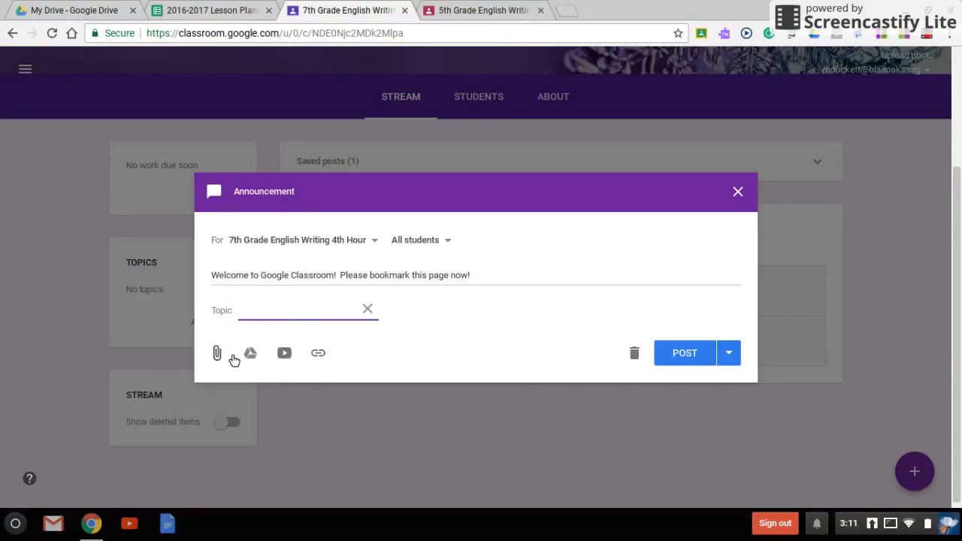
text(Announcements)
click(728, 358)
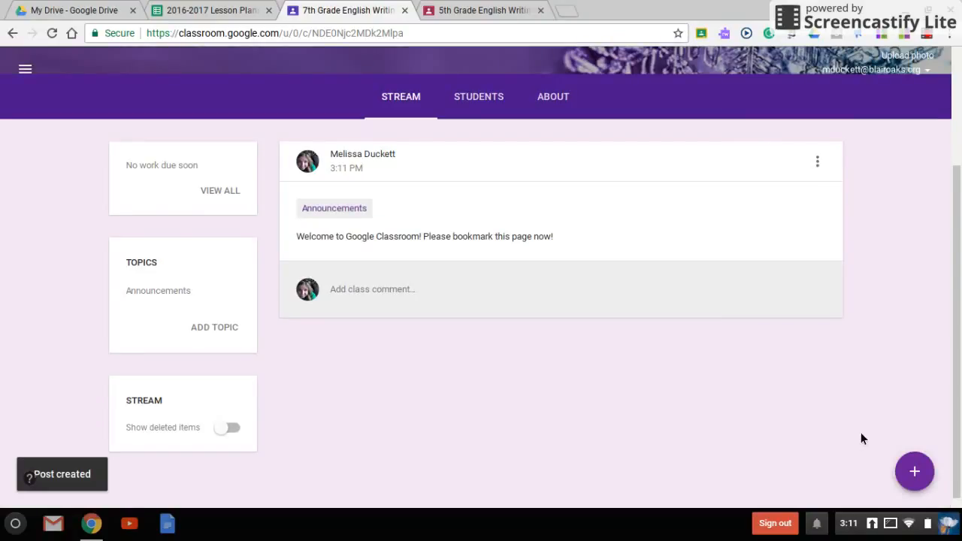
- Open the posted announcement for editing and close the edit dialog without saving
click(818, 162)
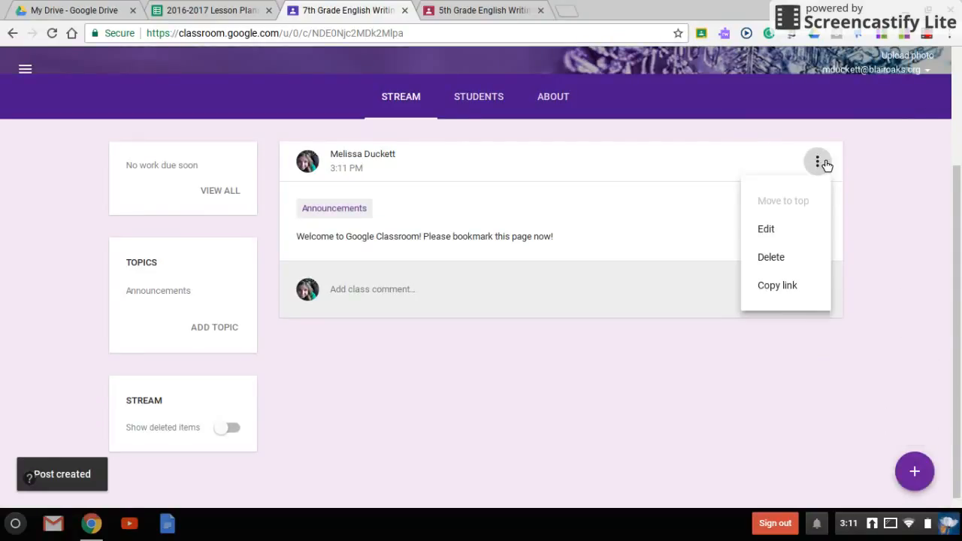
click(768, 230)
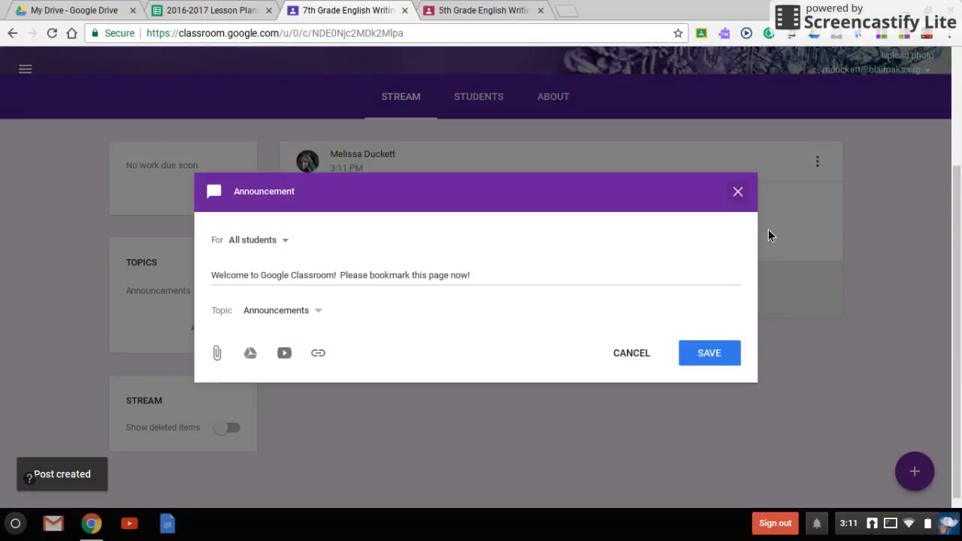
click(744, 194)
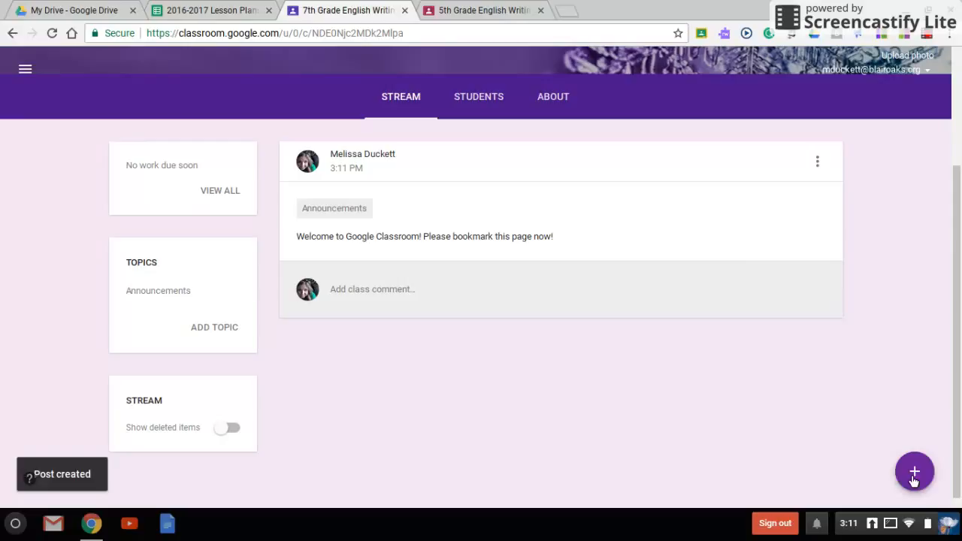
- Select all students on the 7th Grade class's Students page and review the bulk actions menu, then return to the stream
mouse_move(915, 473)
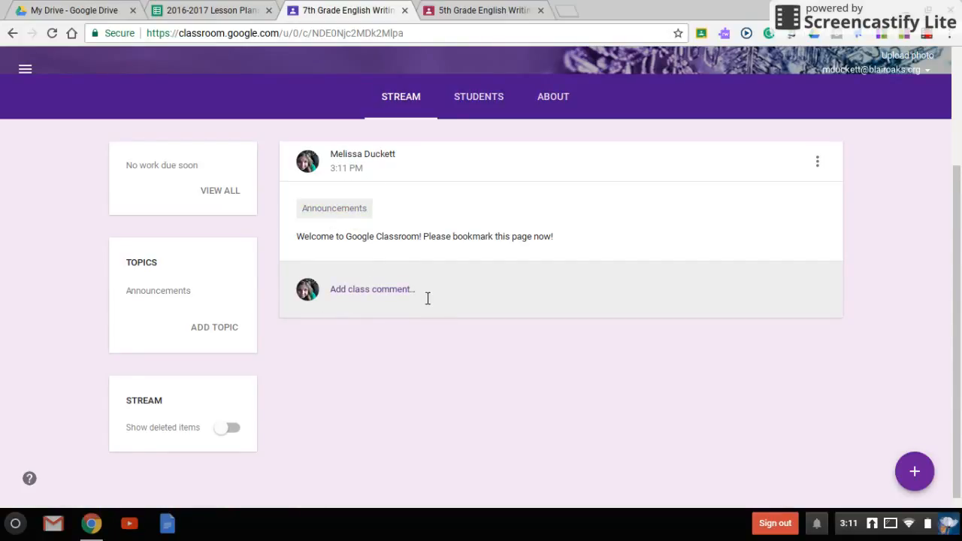
click(494, 99)
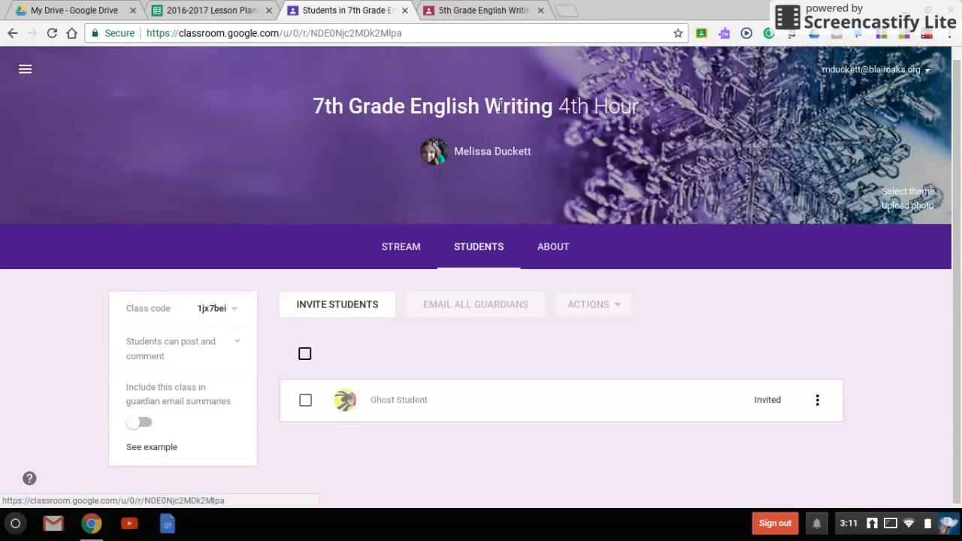
click(306, 354)
click(605, 305)
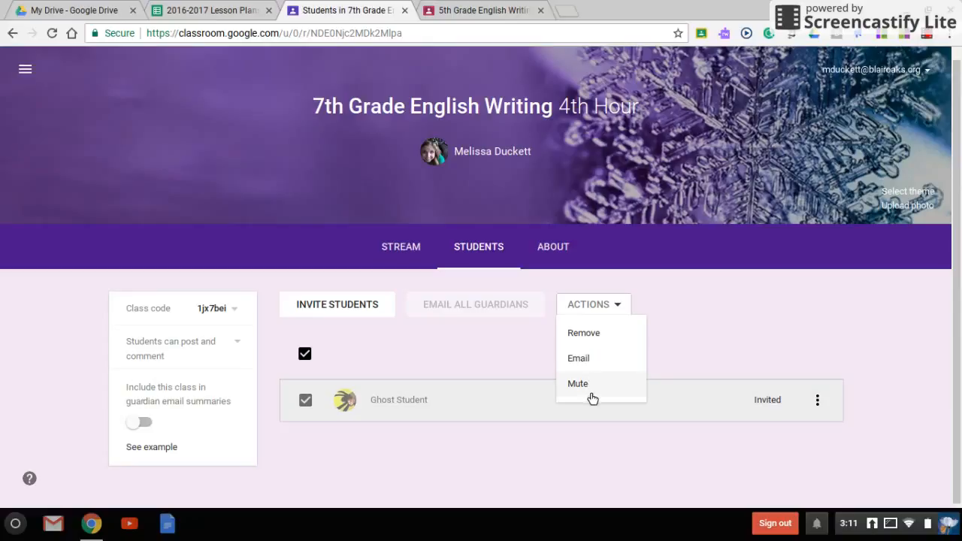
click(402, 254)
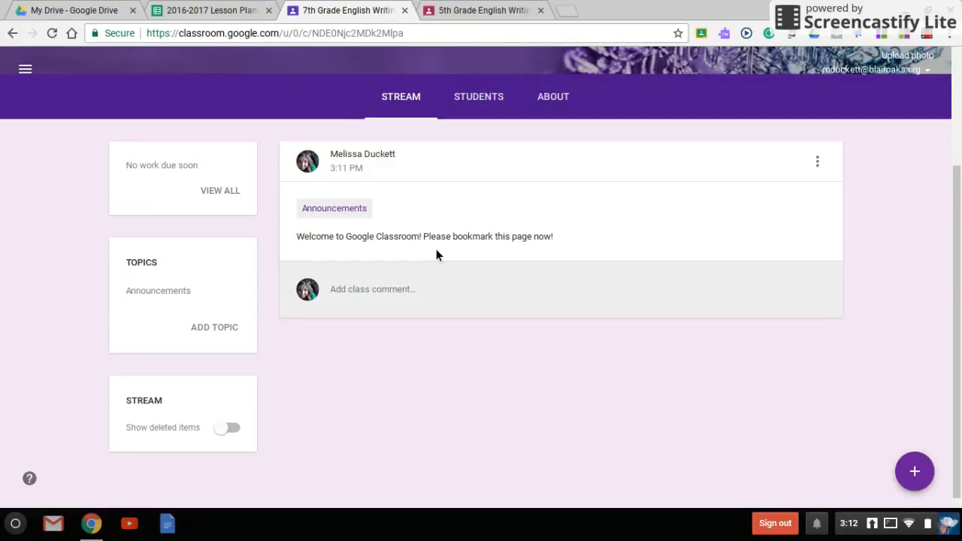
scroll(644, 350, up, 3)
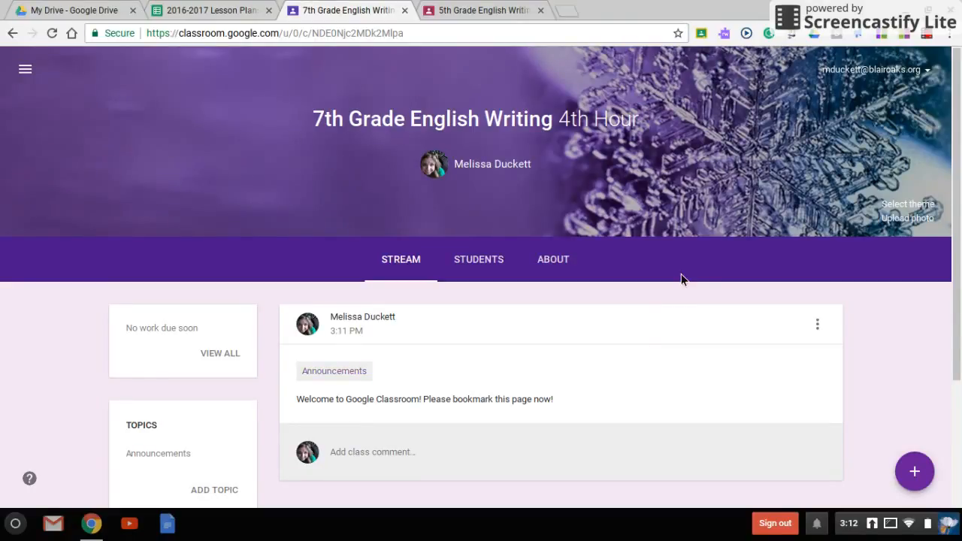
click(930, 37)
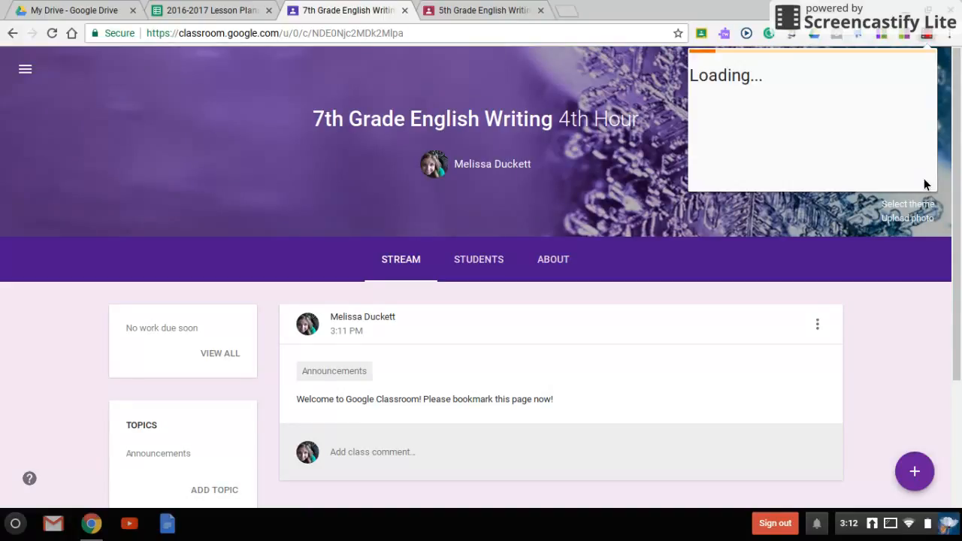